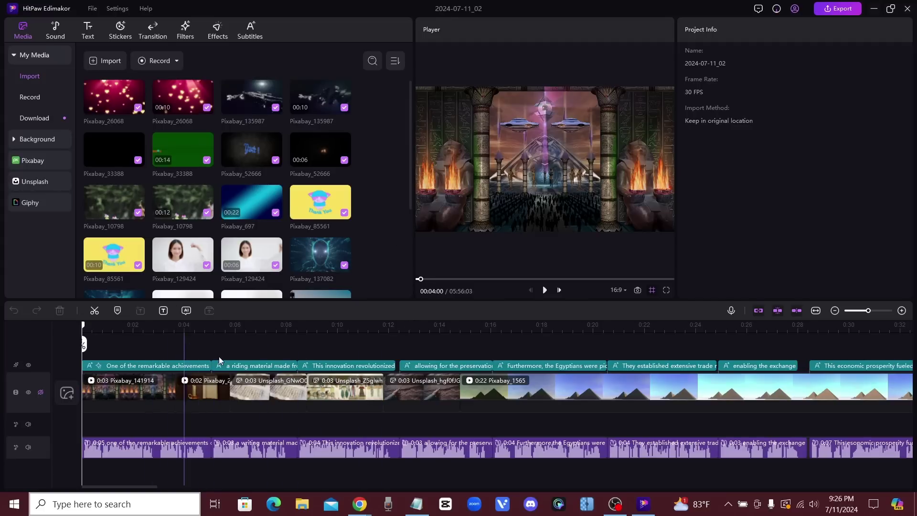
Step: Close the open Edimakor project, leaving Chrome on the HitPaw installation guide page
left_click(908, 8)
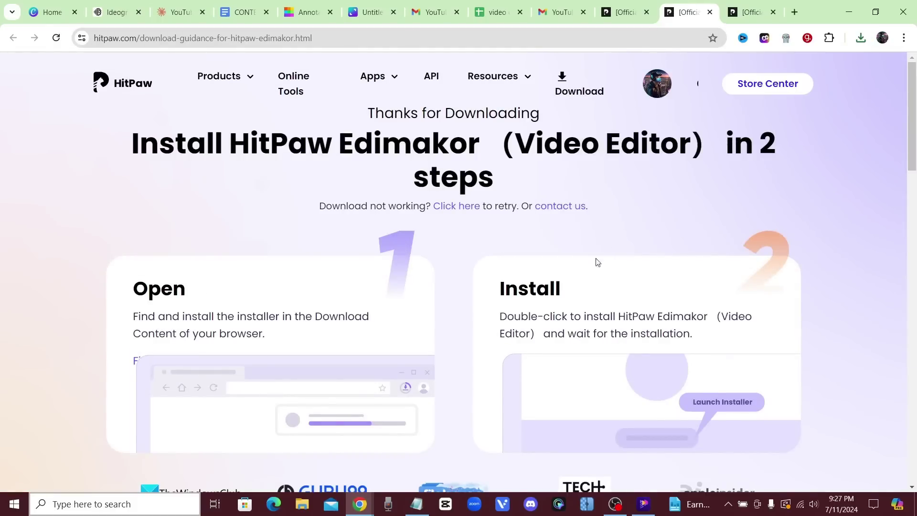
Step: Bring the Edimakor start window forward and glance at the Screen Recorder options
left_click(646, 505)
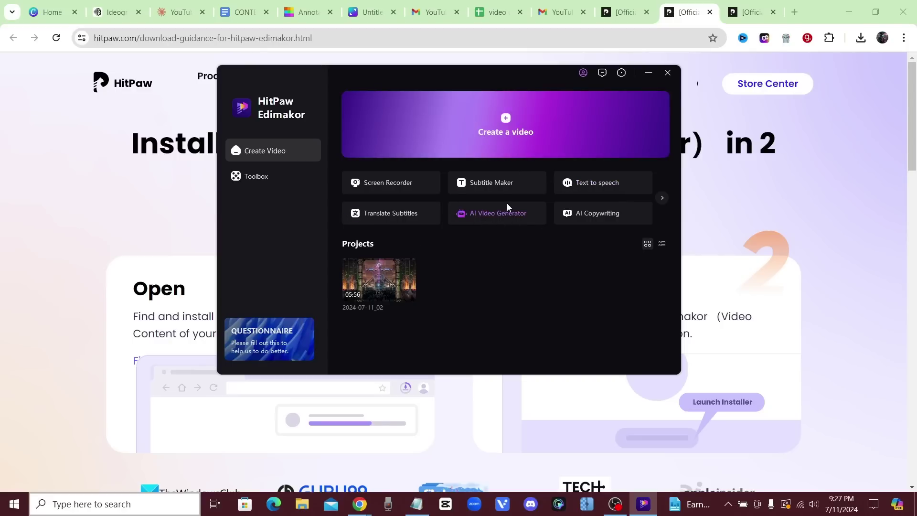
left_click(392, 183)
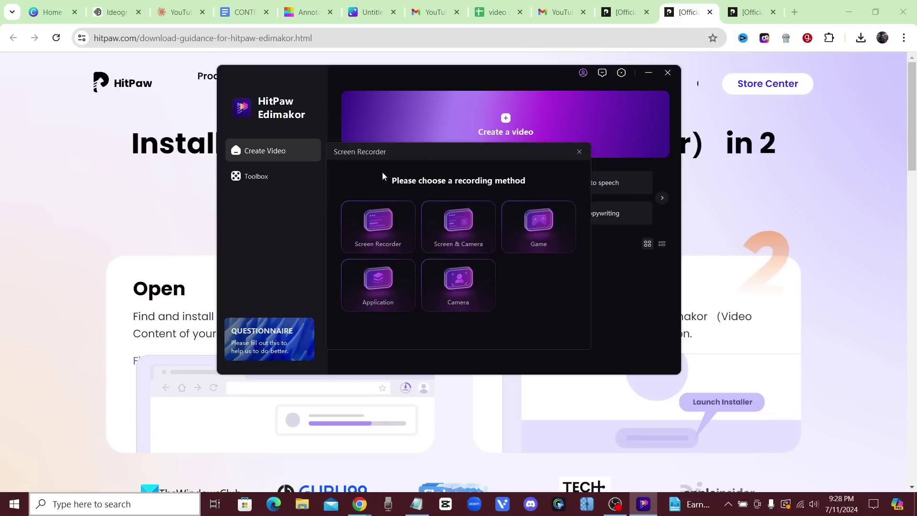
left_click(578, 151)
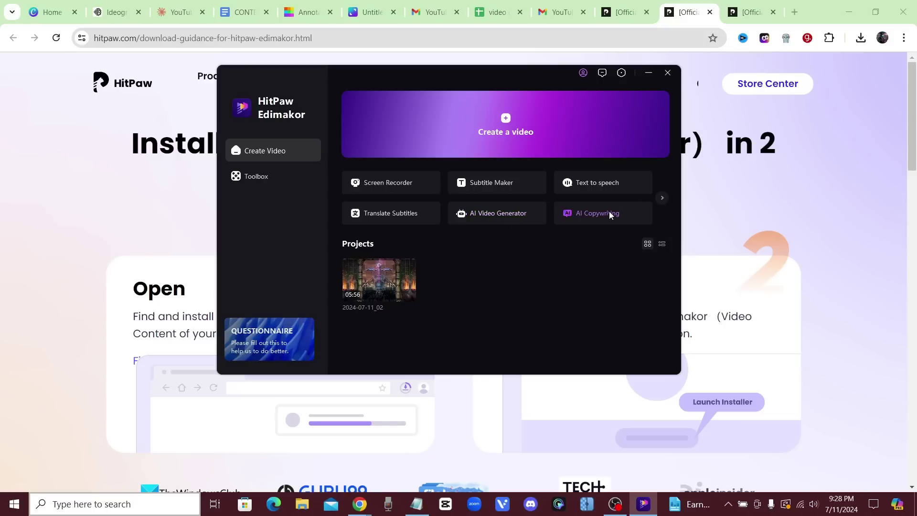
Step: Browse the Toolbox tools, then open the saved 2024-07-11_02 project from Create Video
left_click(259, 175)
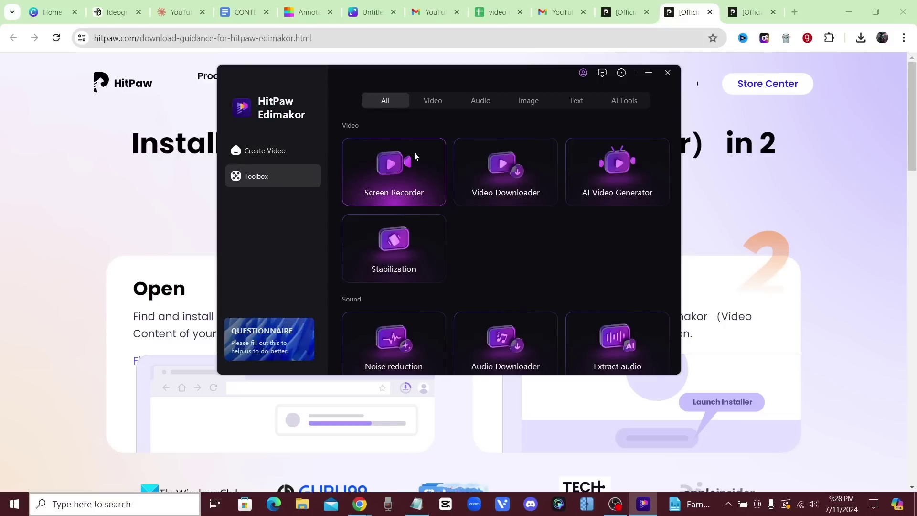
scroll(443, 229, "down", 2)
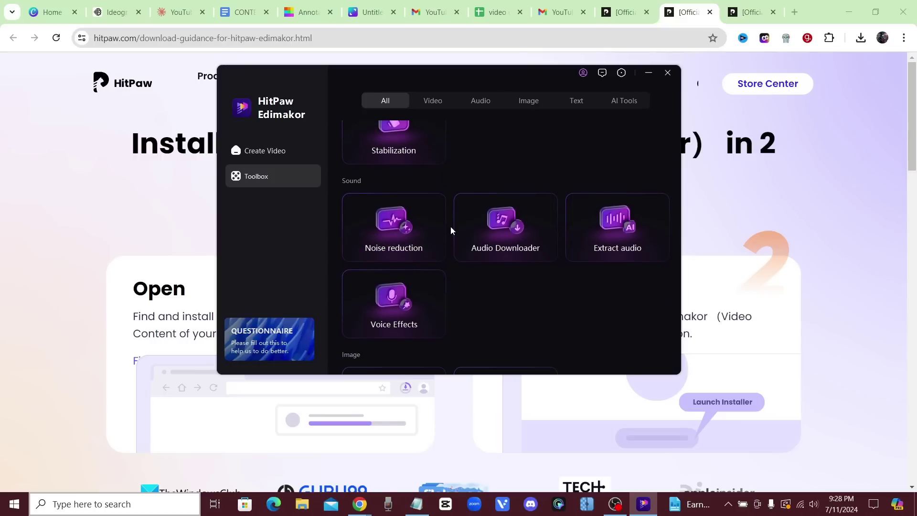
scroll(468, 225, "down", 5)
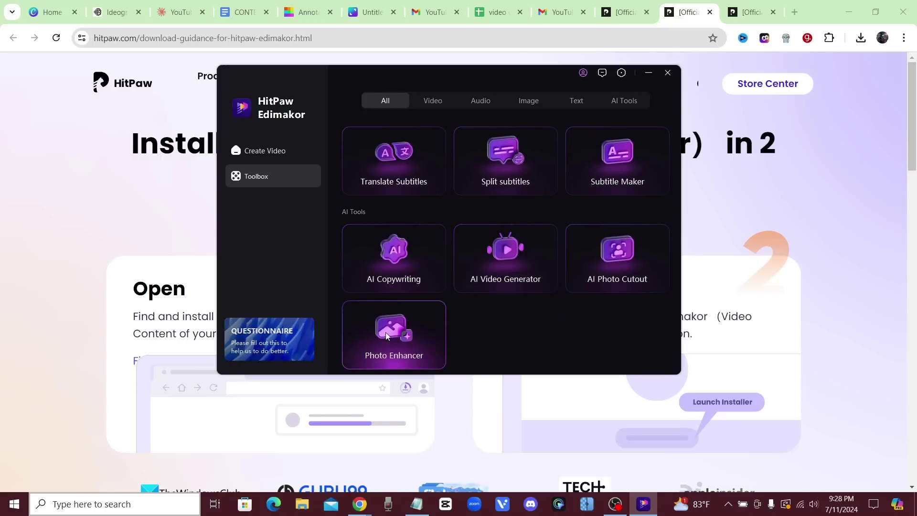
scroll(386, 332, "up", 4)
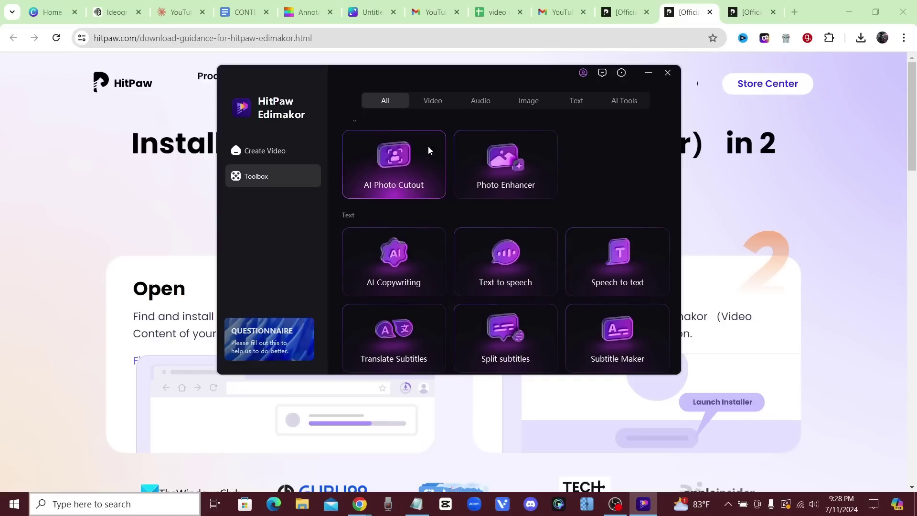
scroll(492, 212, "up", 2)
scroll(525, 220, "up", 5)
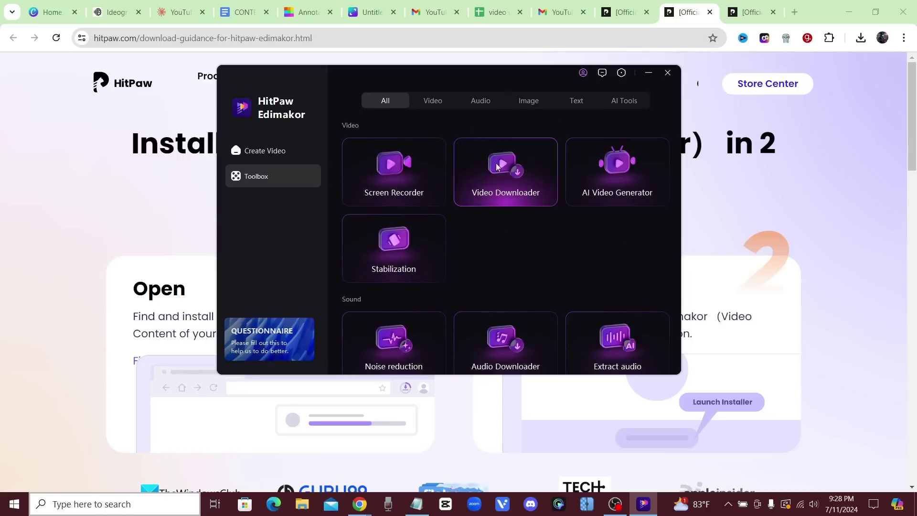
left_click(262, 152)
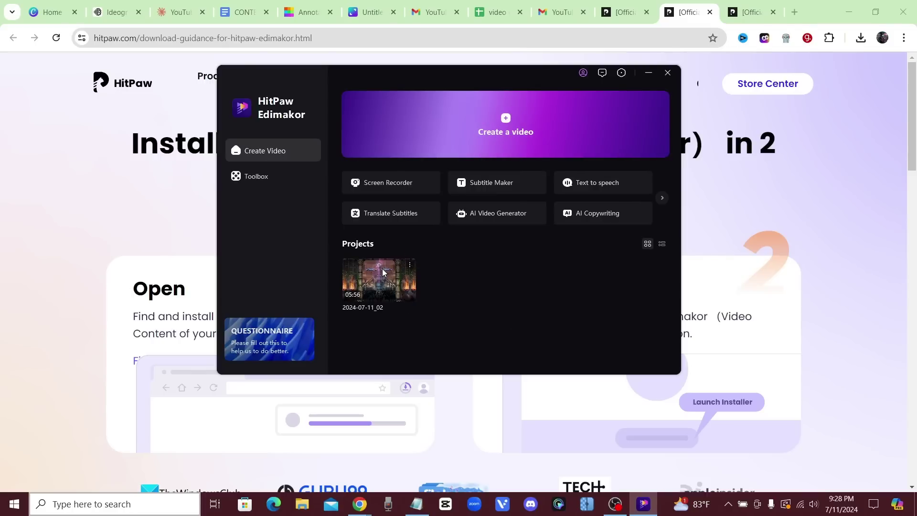
left_click(368, 282)
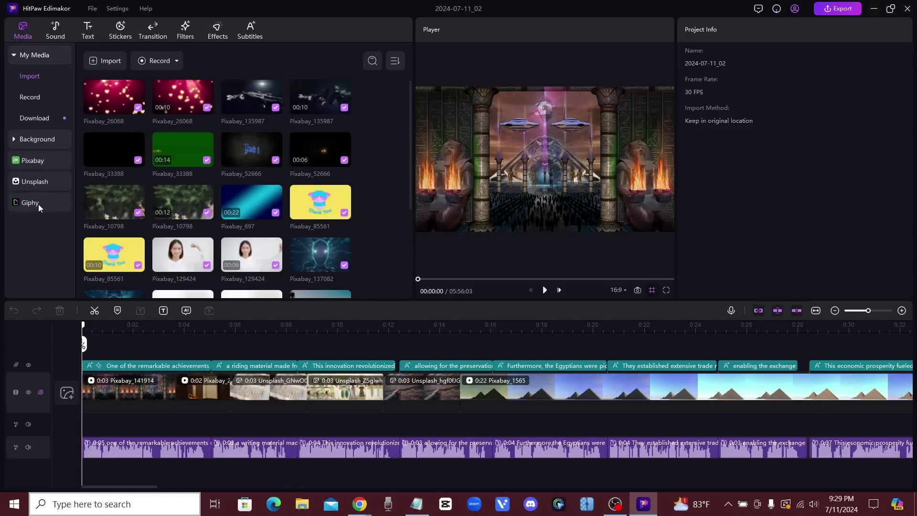
Step: Compare the Pixabay, Unsplash and Giphy libraries, ending on Pixabay stock videos
left_click(28, 161)
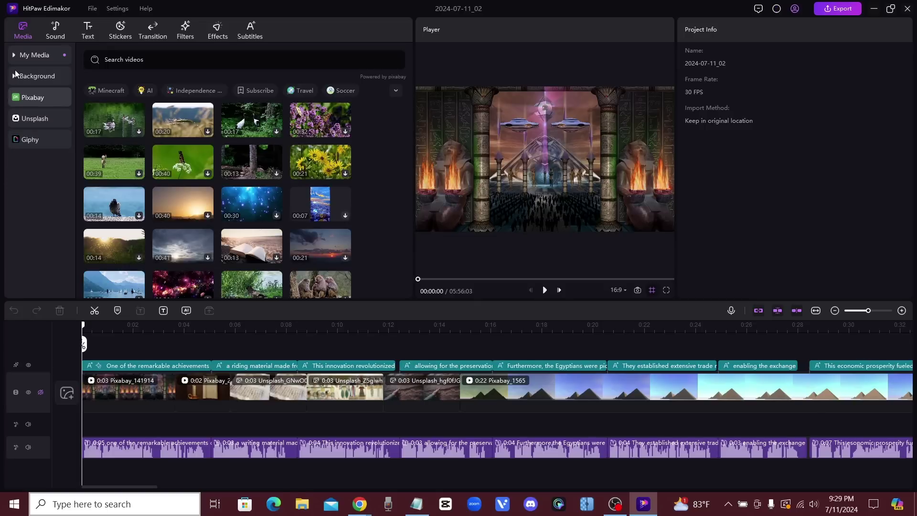
left_click(34, 118)
left_click(34, 97)
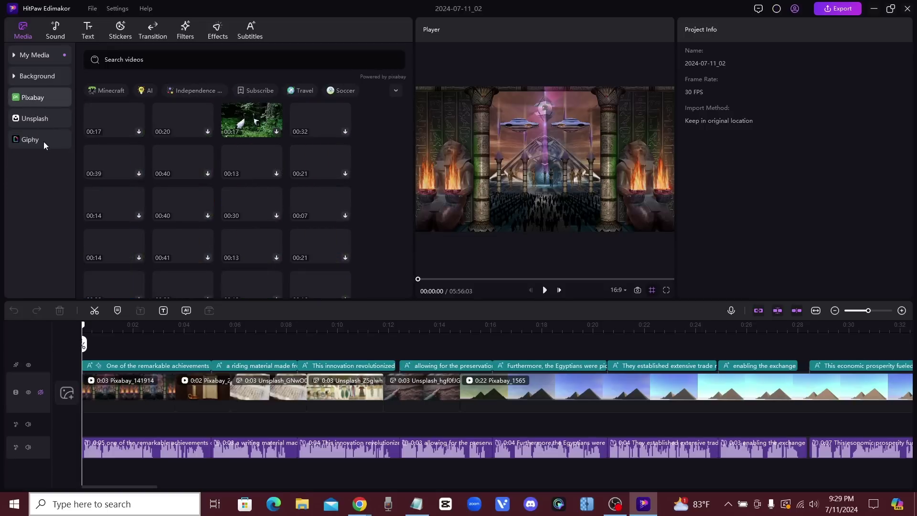
left_click(38, 143)
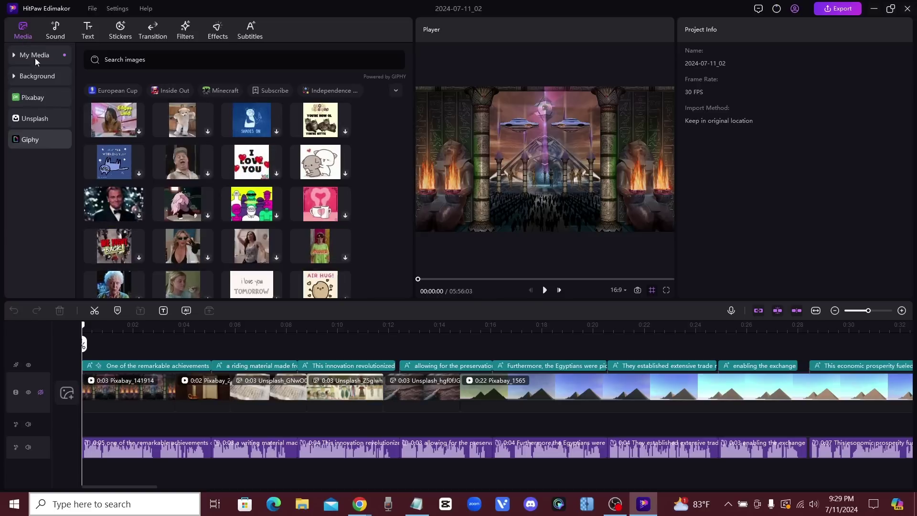
left_click(42, 97)
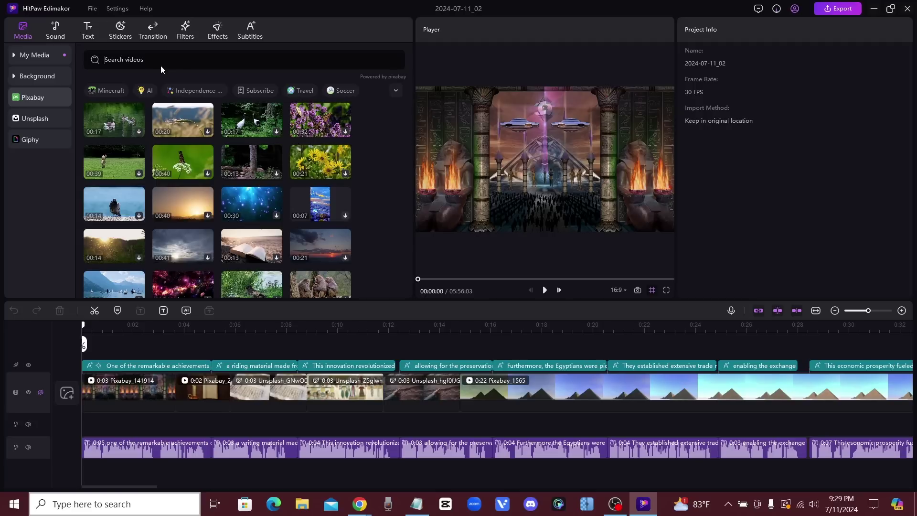
Step: Search Pixabay for 'ancient egypt' and add the Anubis clip to the video track
type("ancient egypt")
key("Return")
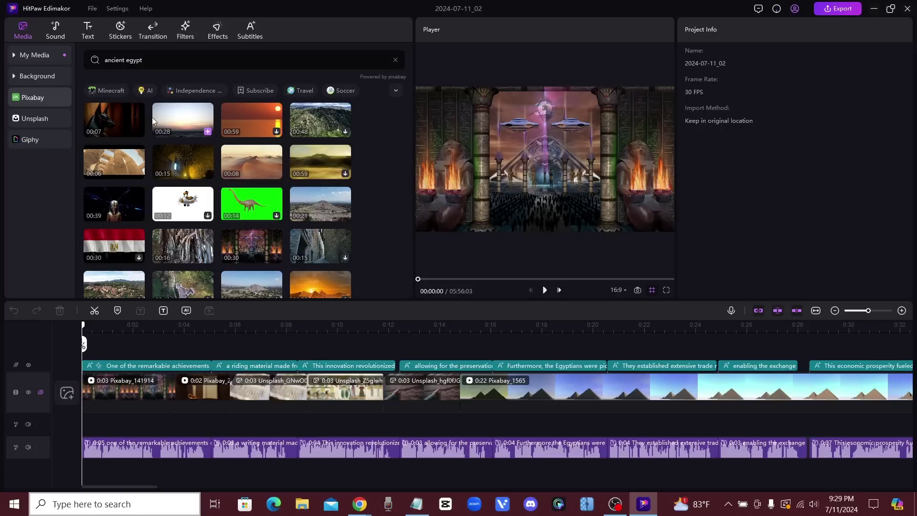
left_click_drag(109, 112, 302, 386)
left_click(344, 336)
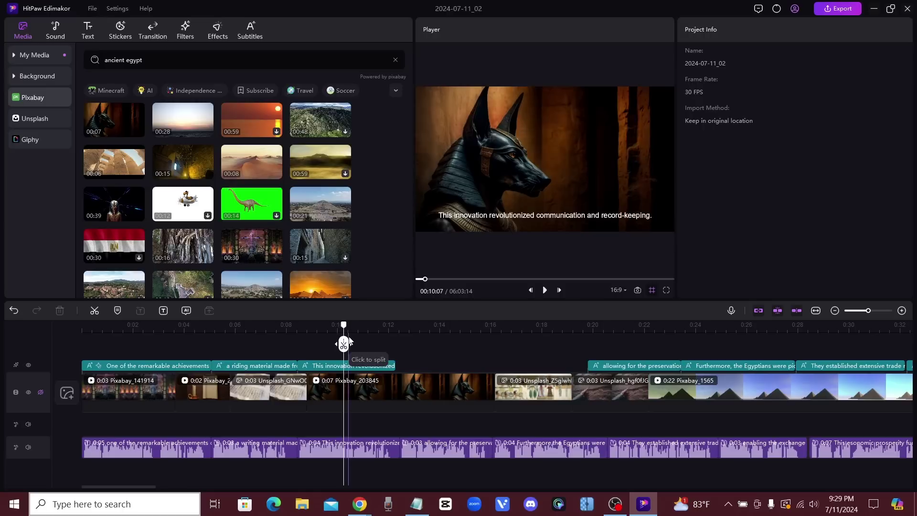
left_click_drag(345, 331, 319, 334)
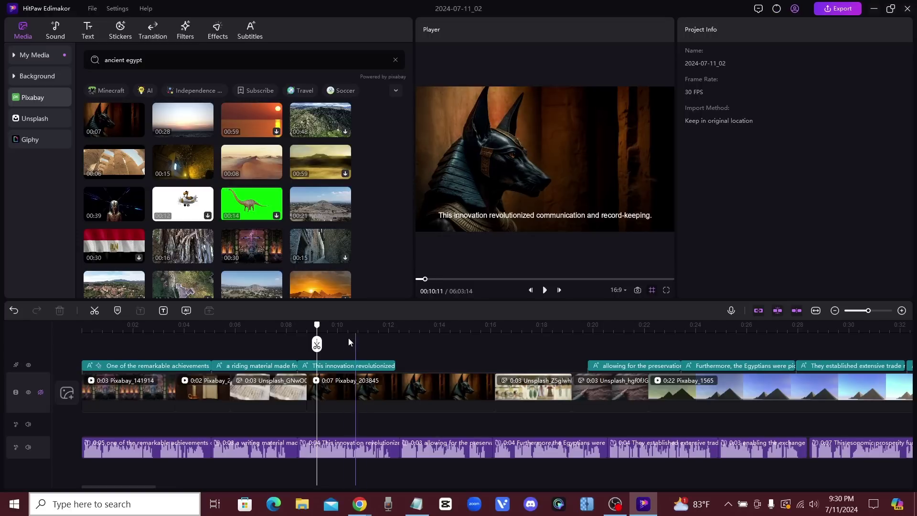
Step: Add a 'king tut eyes' egypt GIF from Giphy to the timeline
left_click(50, 123)
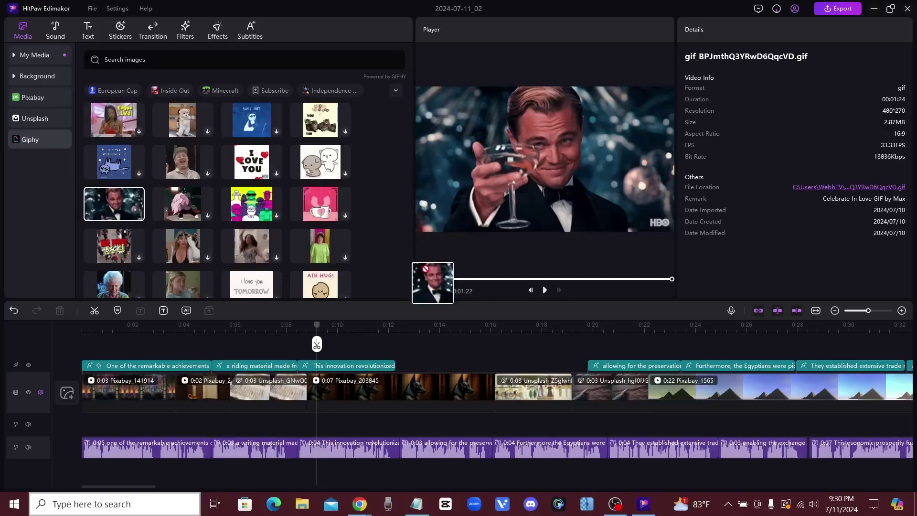
left_click_drag(433, 283, 496, 387)
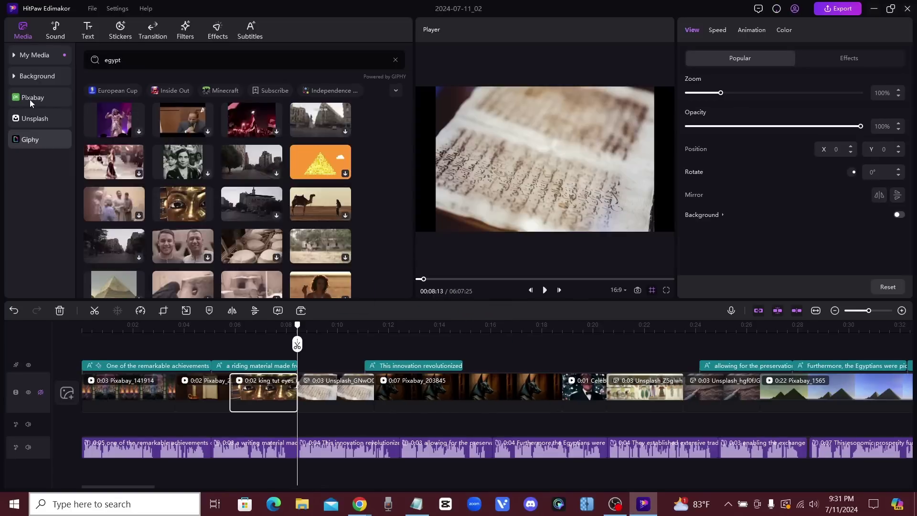
left_click(30, 99)
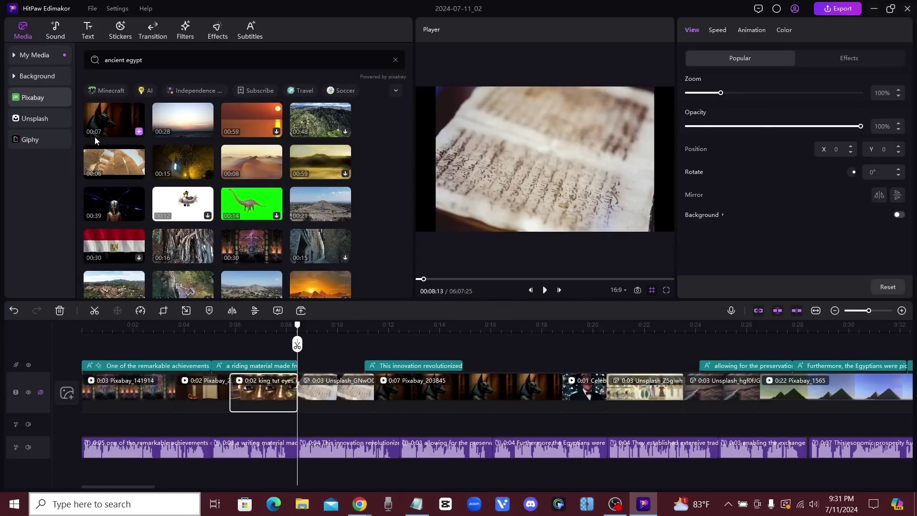
left_click(41, 119)
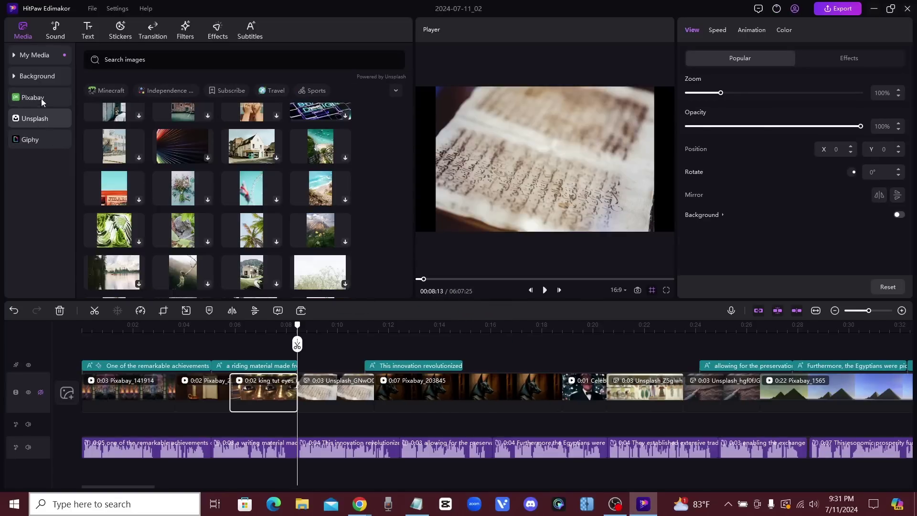
left_click(33, 98)
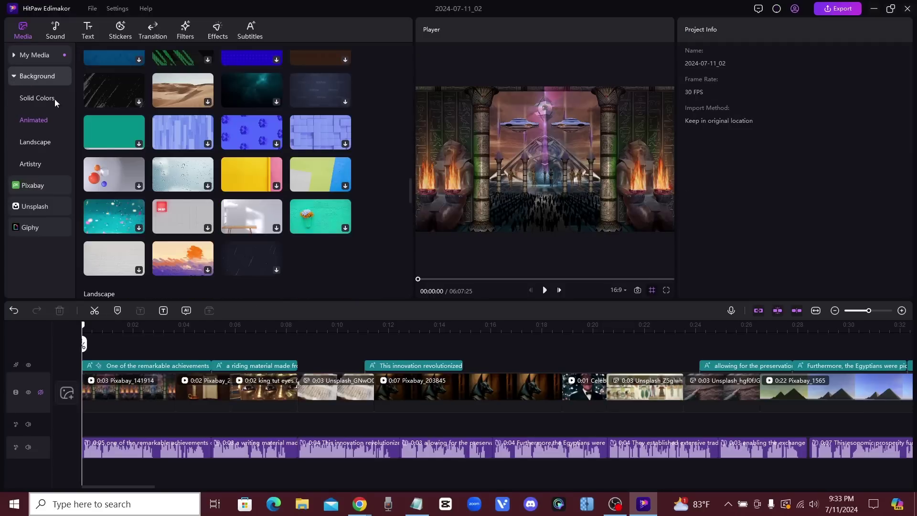
Step: Place the Artistry 'Square Textured' grid background above the main video near 0:09 and select it
scroll(221, 144, "up", 4)
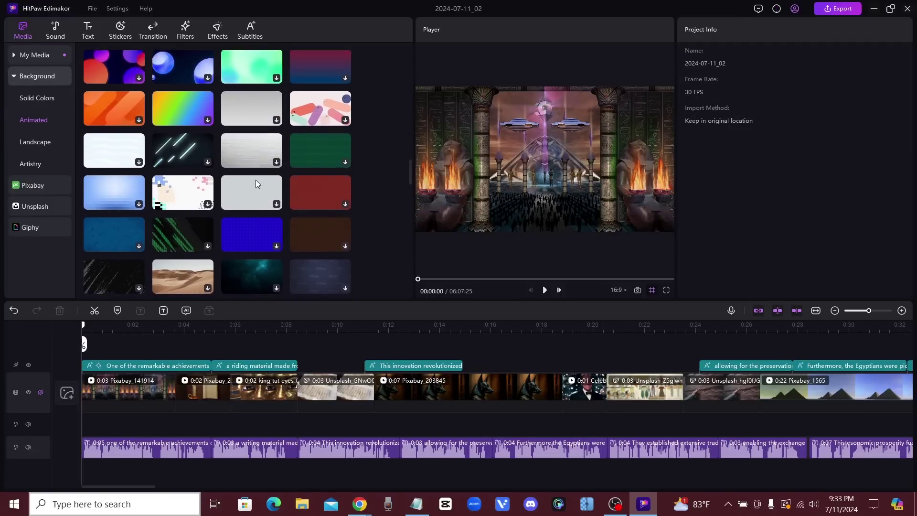
scroll(217, 176, "down", 6)
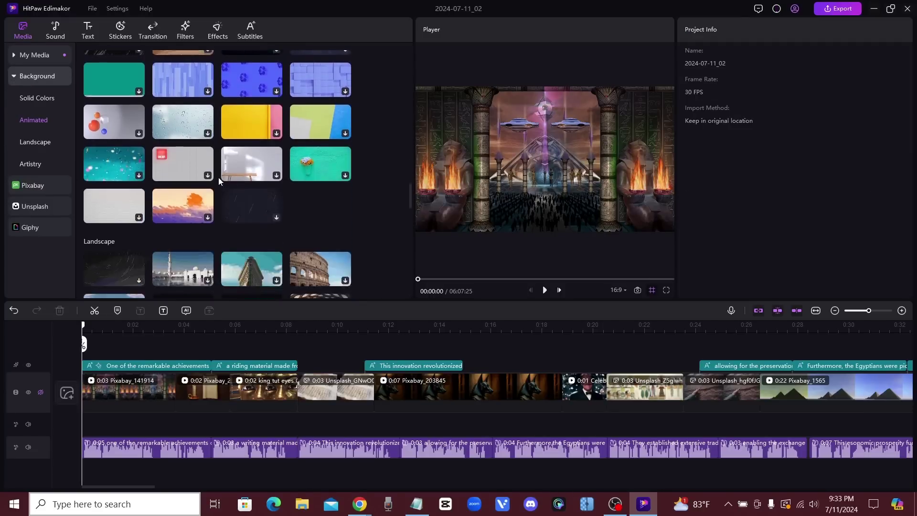
left_click(71, 162)
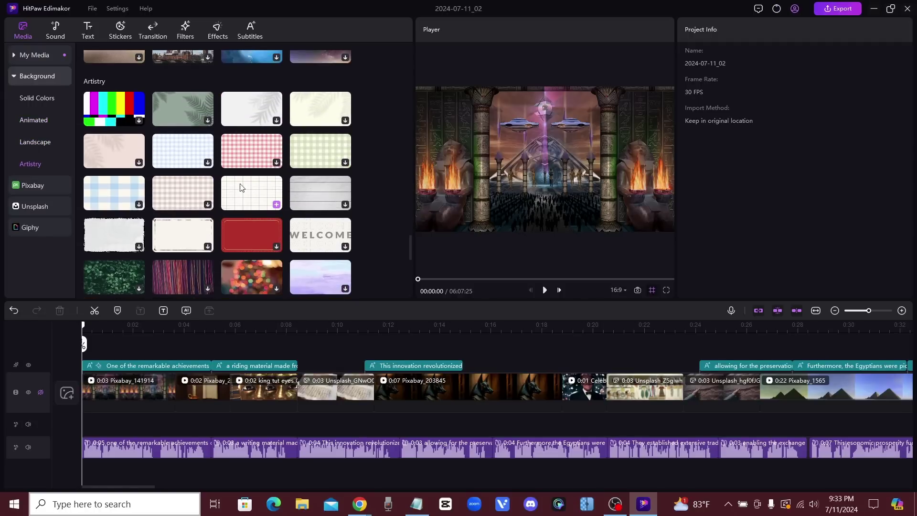
left_click_drag(243, 188, 297, 385)
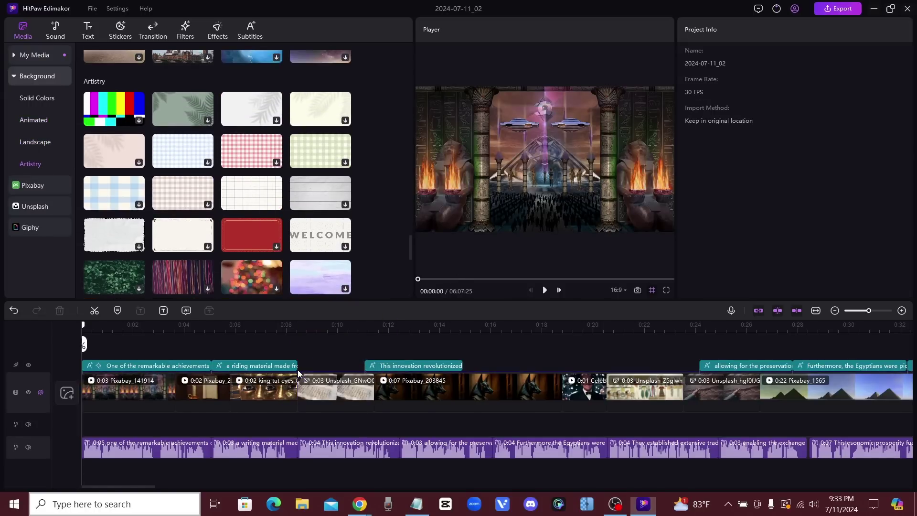
left_click(316, 333)
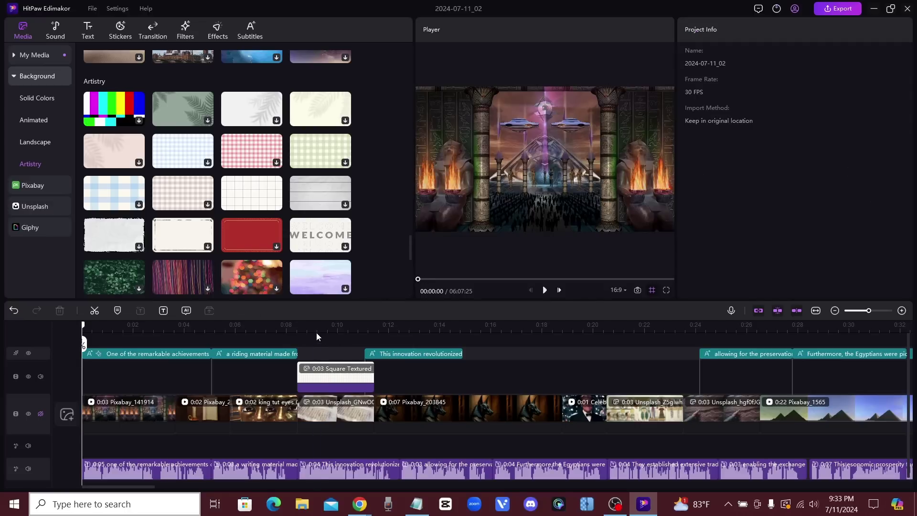
left_click_drag(316, 337, 322, 337)
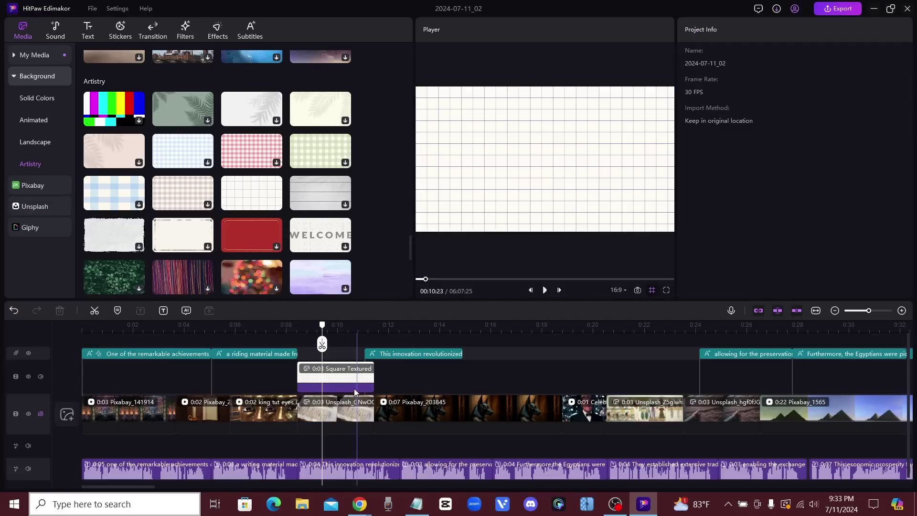
left_click(354, 380)
Step: Add the LOREM IPSUM text at 0:09 with a Blocks falling entrance animation
left_click(88, 30)
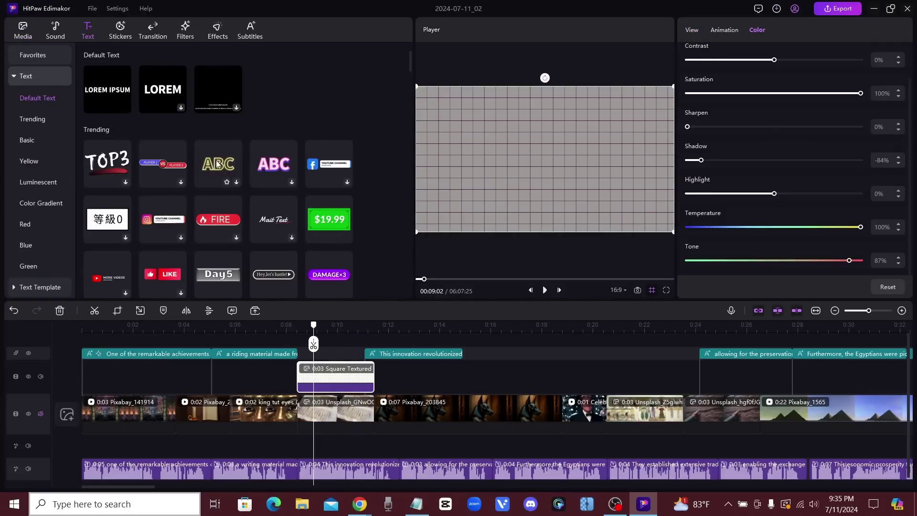
left_click_drag(107, 90, 294, 339)
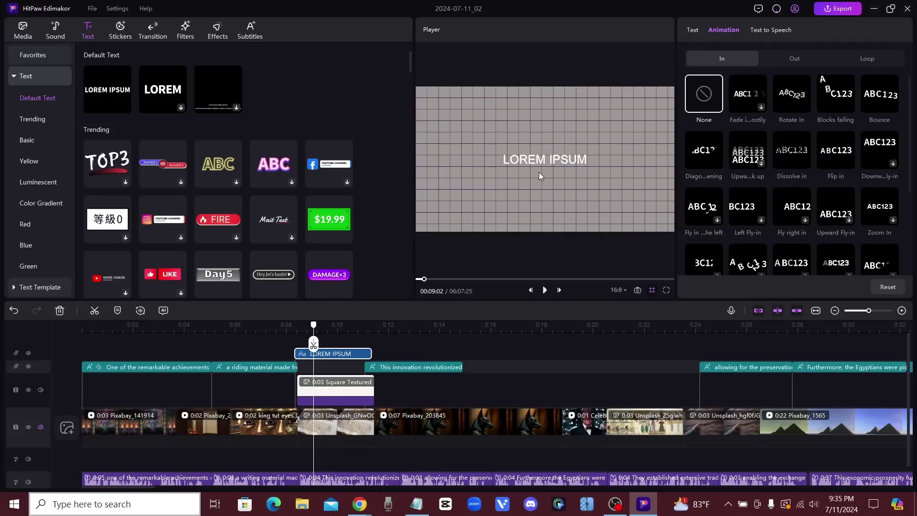
left_click(538, 157)
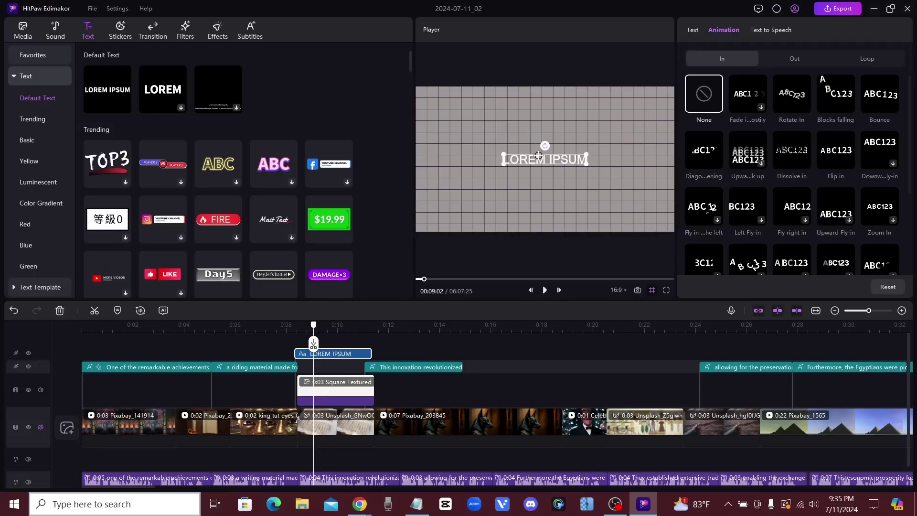
left_click(840, 92)
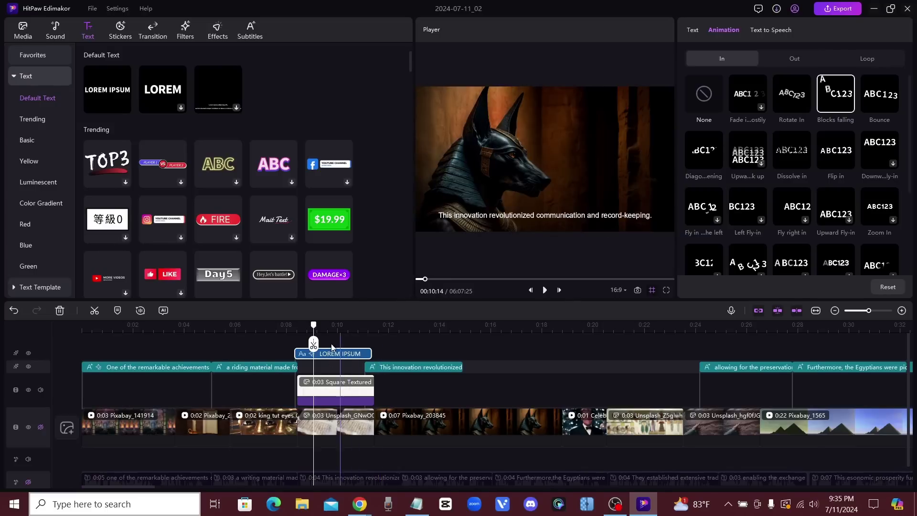
left_click(776, 31)
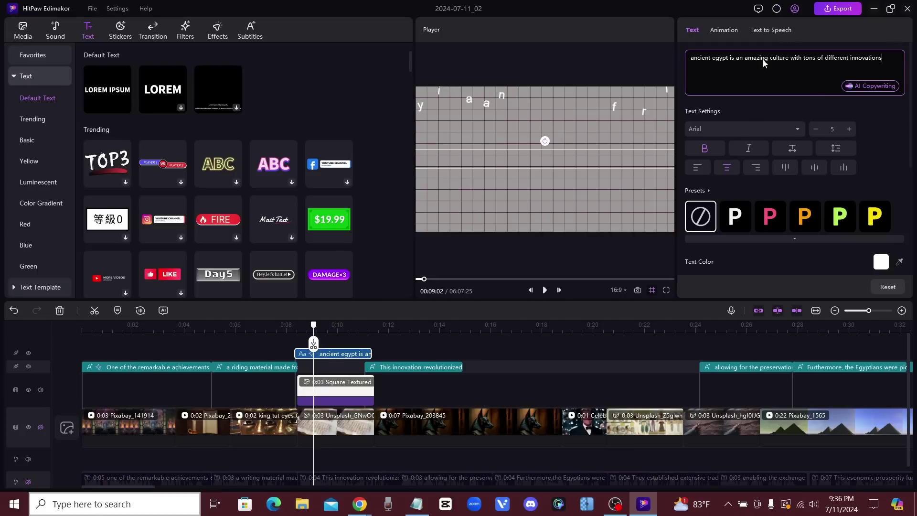
Step: Audition the Andrew and Emma voices, then convert the Egypt text to Kai-voiced speech and play it
left_click(772, 30)
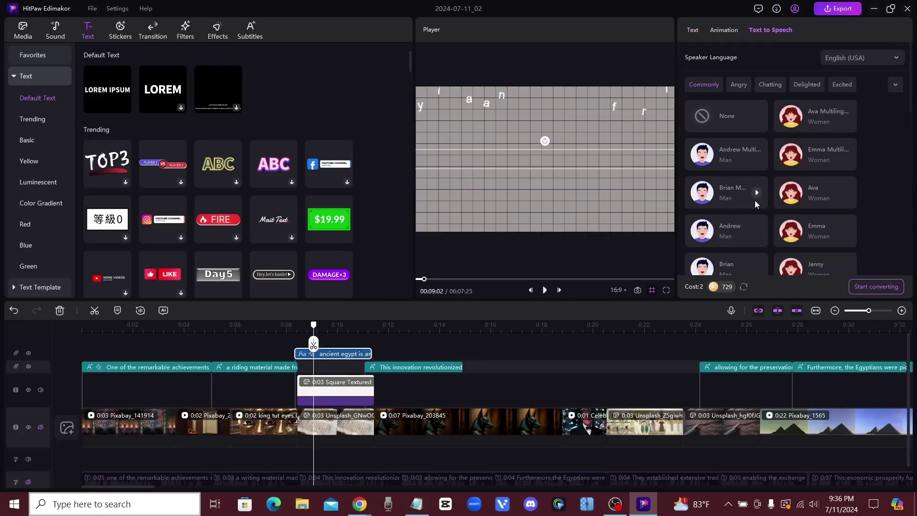
left_click(756, 153)
key("Right")
scroll(763, 187, "down", 3)
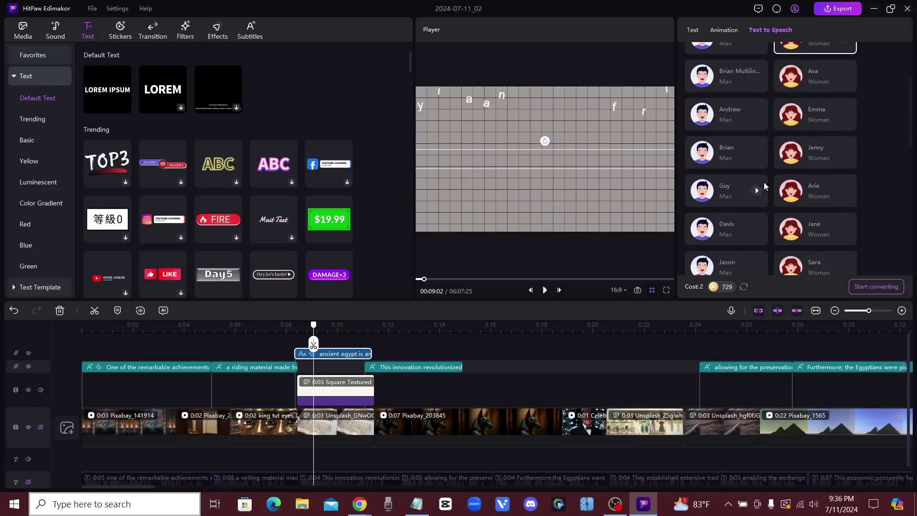
scroll(764, 186, "down", 5)
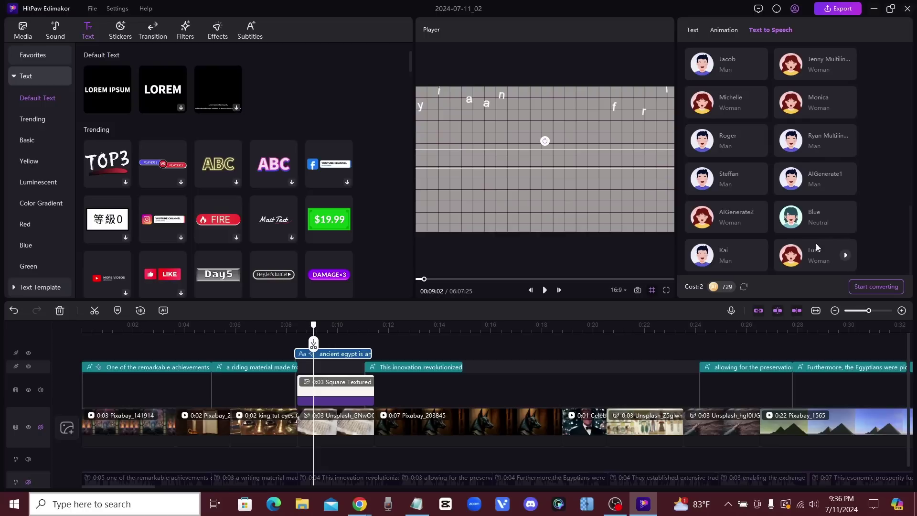
left_click(748, 263)
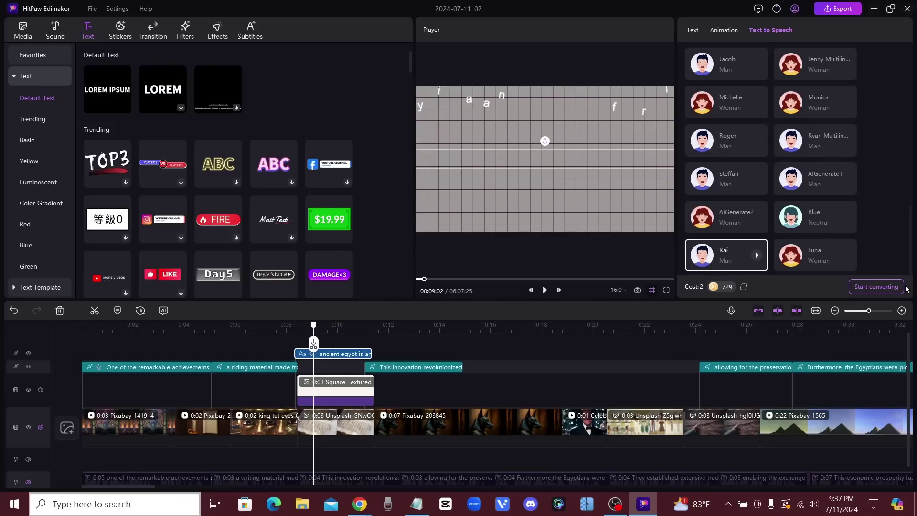
left_click(878, 286)
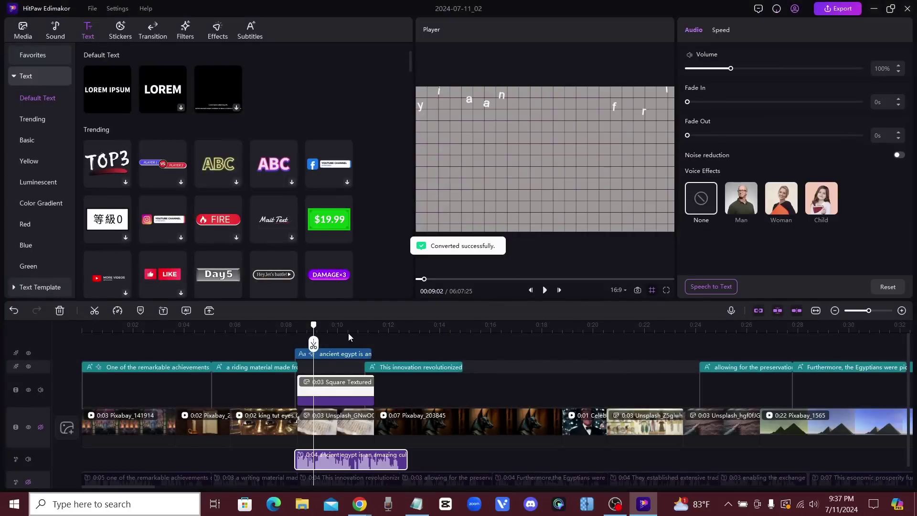
left_click(545, 290)
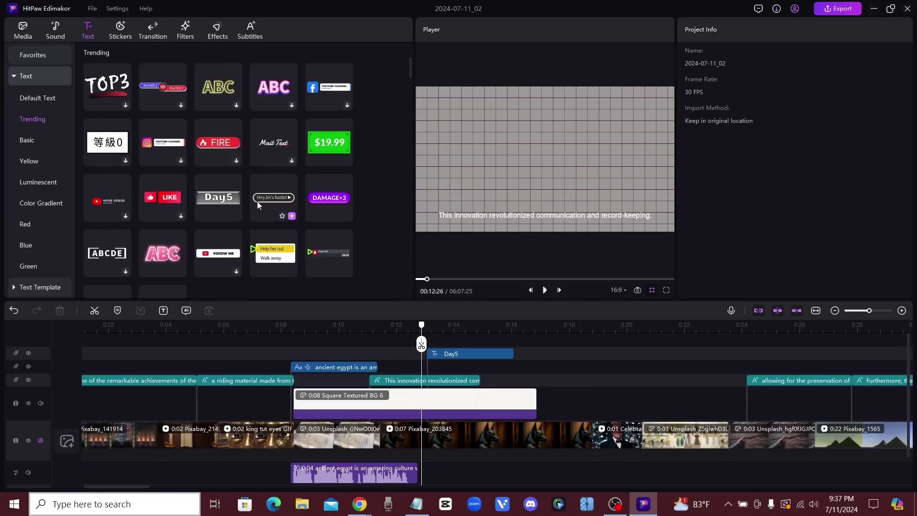
Step: Add the Day5 title and replace its text with 'egypt'
scroll(200, 206, "up", 1)
scroll(198, 205, "up", 2)
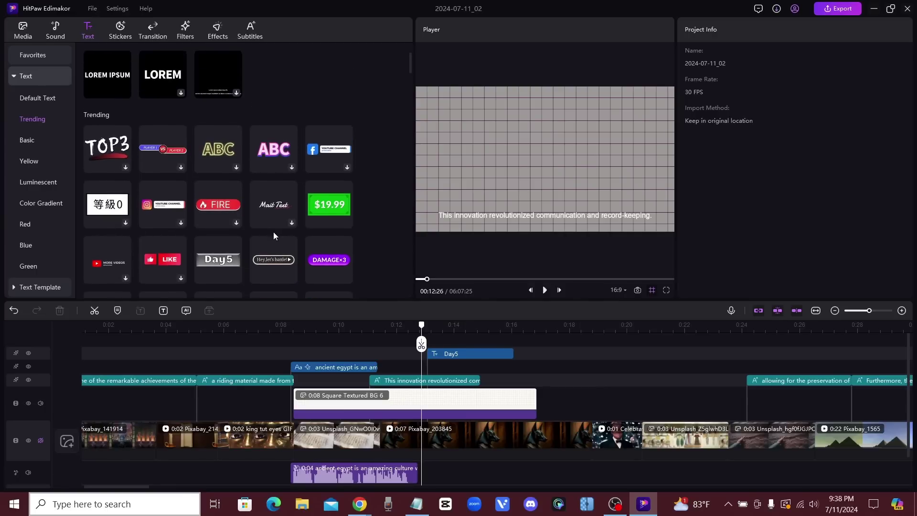
left_click(224, 260)
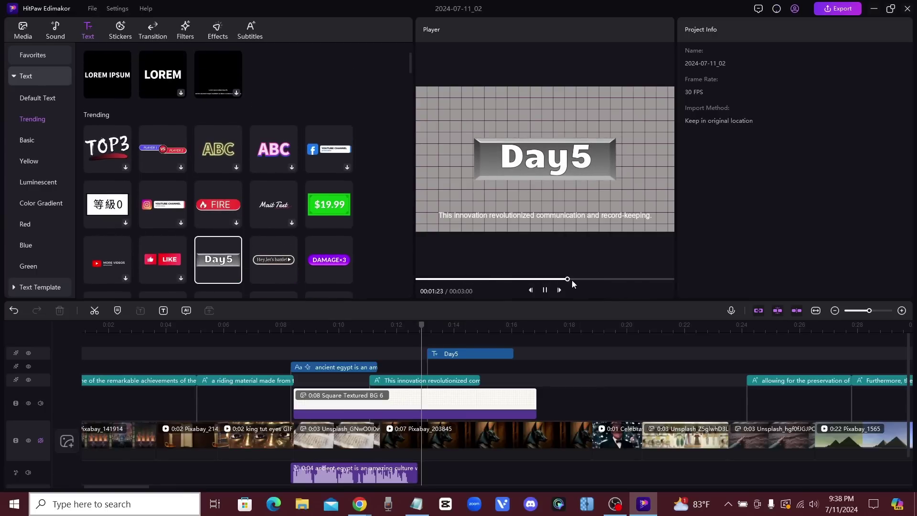
left_click(443, 329)
left_click(451, 353)
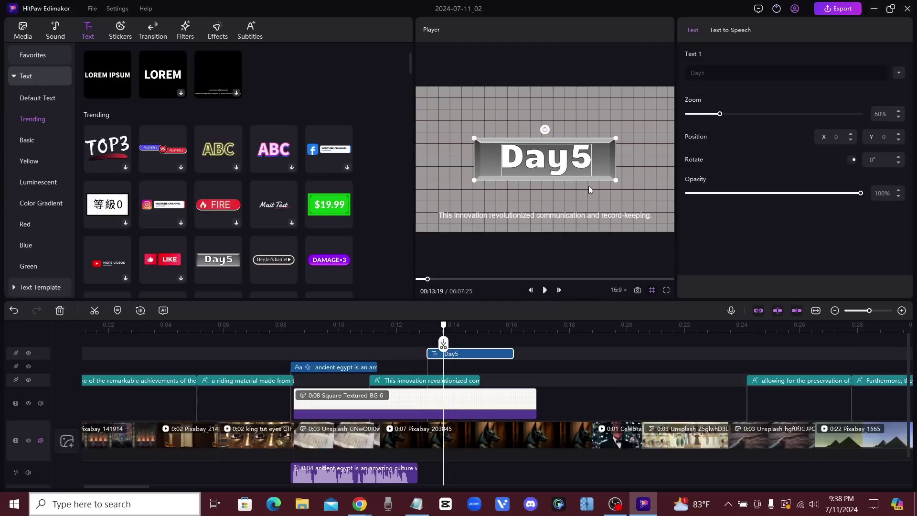
left_click(740, 71)
key("ctrl+a")
type("egypt")
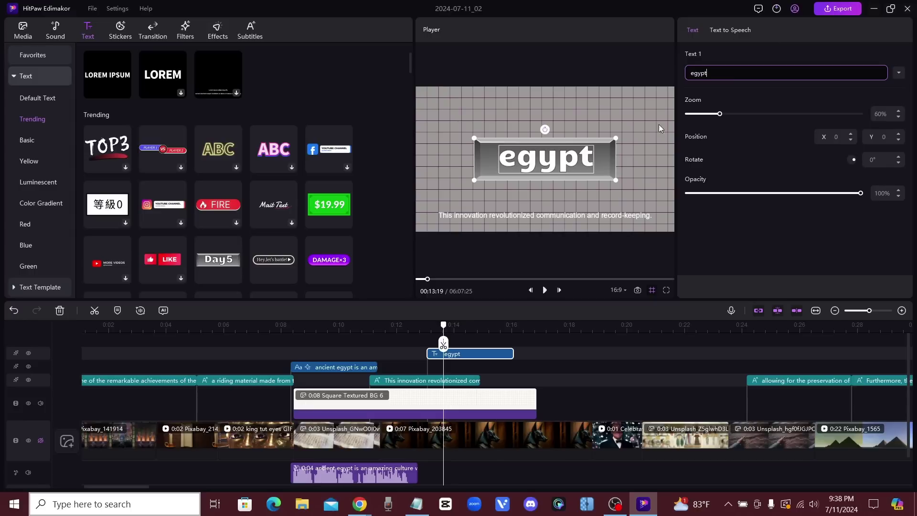
Step: Generate a text-to-speech clip of the 'egypt' title and return the playhead to 0:06
left_click(728, 28)
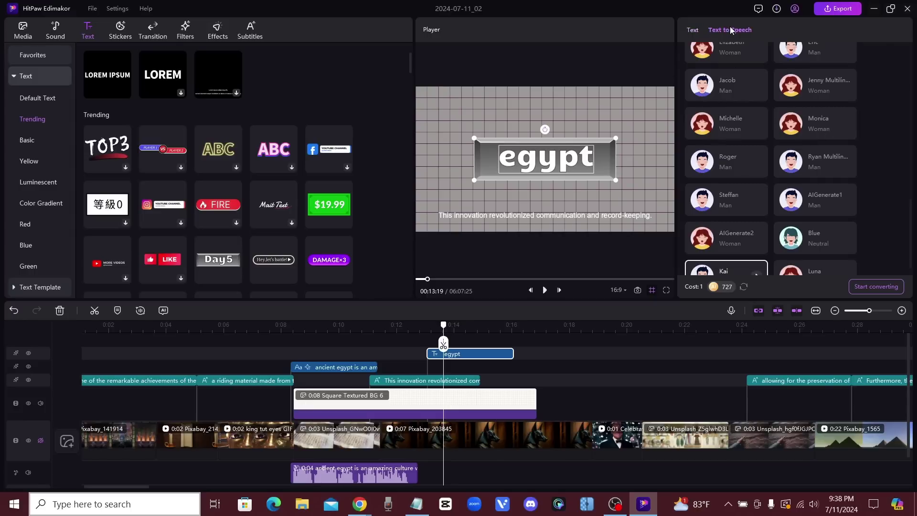
left_click(881, 286)
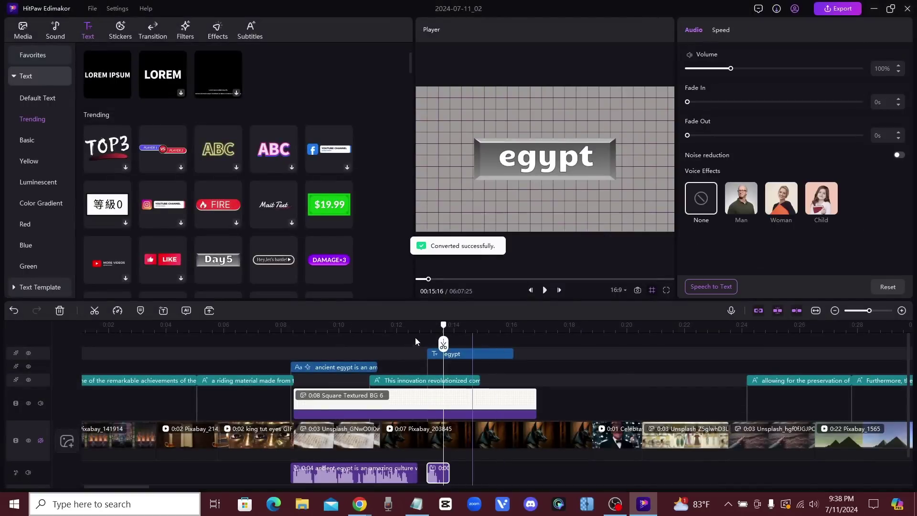
left_click(236, 341)
scroll(143, 191, "down", 1)
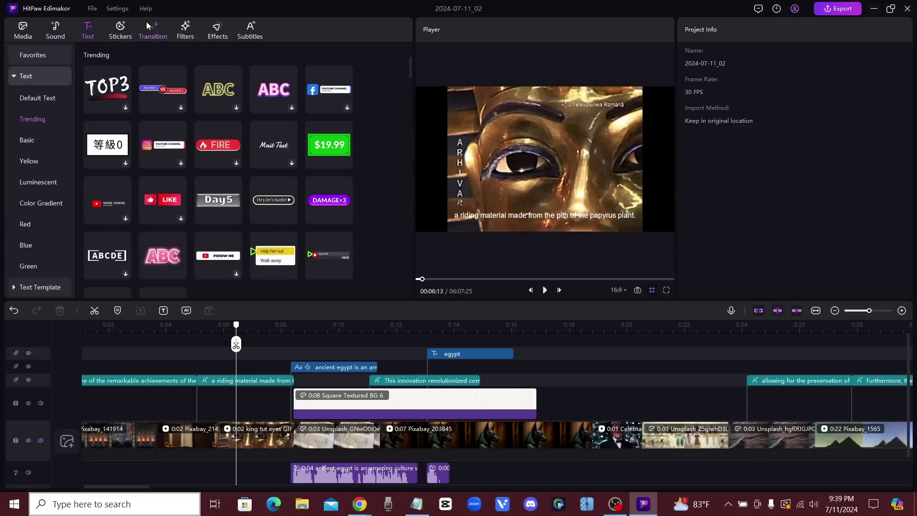
Step: Preview a heart-themed effect and the Mosaic 2 effect in the Effects library
left_click(221, 27)
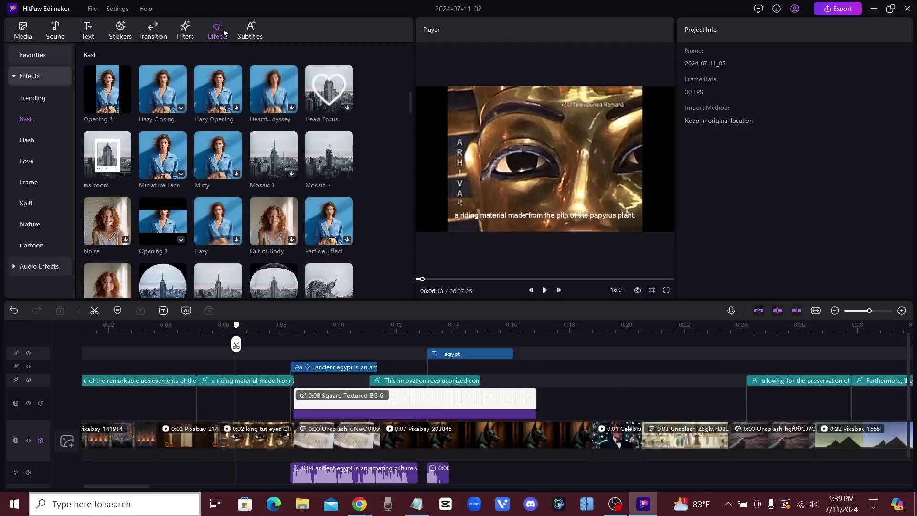
left_click(258, 110)
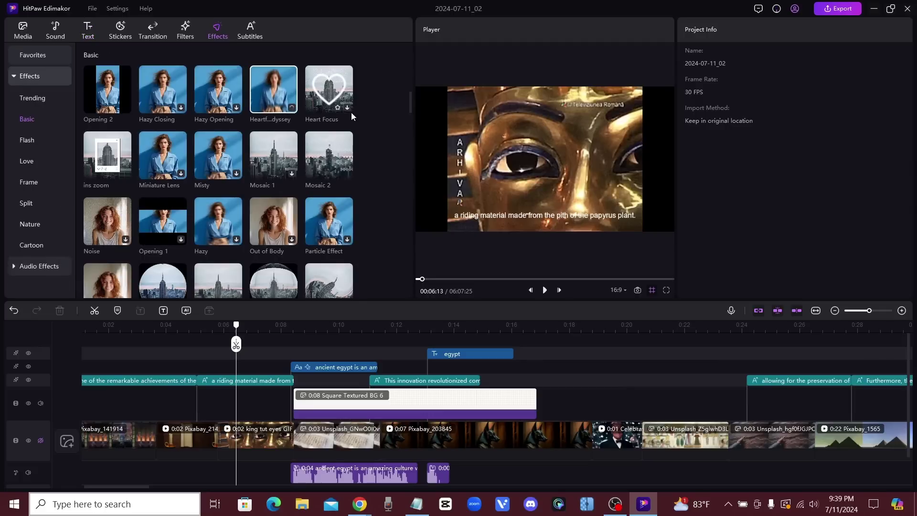
left_click(334, 160)
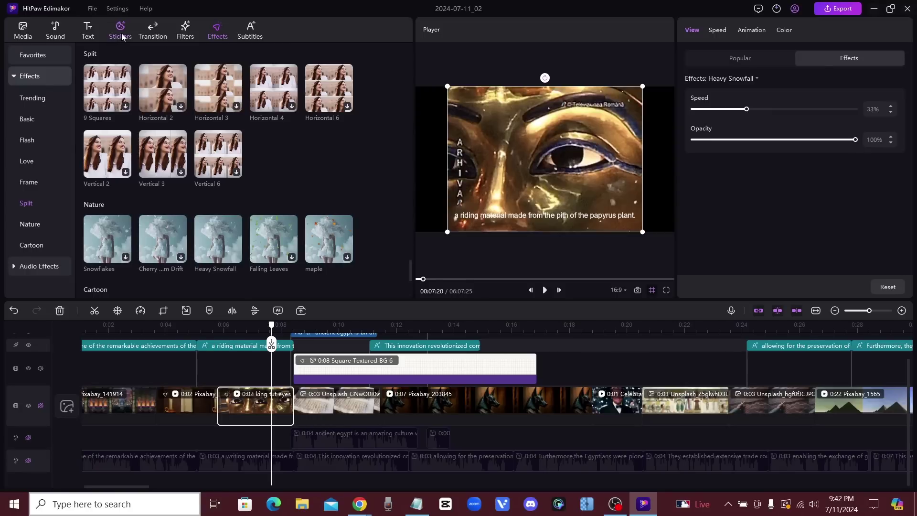
Step: Scroll through the Stickers library for an overlay to frame the egypt title
left_click(120, 30)
scroll(203, 179, "down", 5)
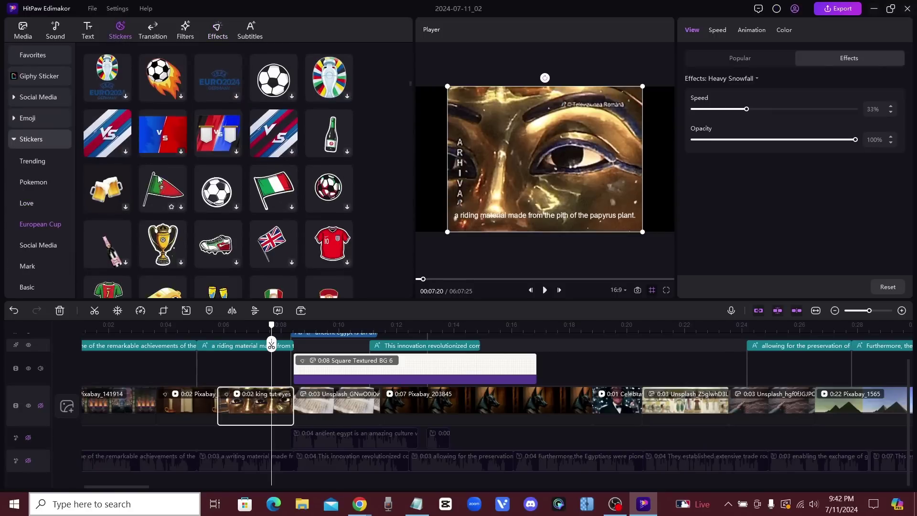
scroll(203, 179, "down", 8)
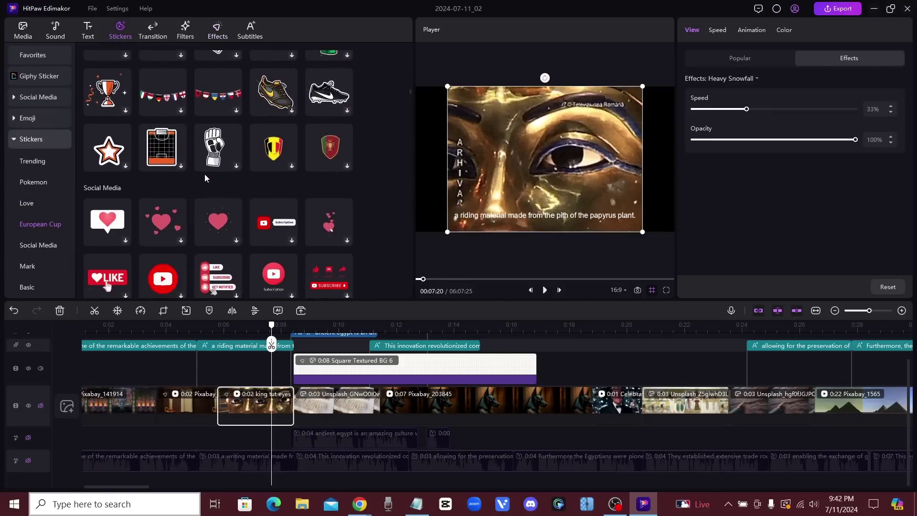
scroll(203, 178, "down", 1)
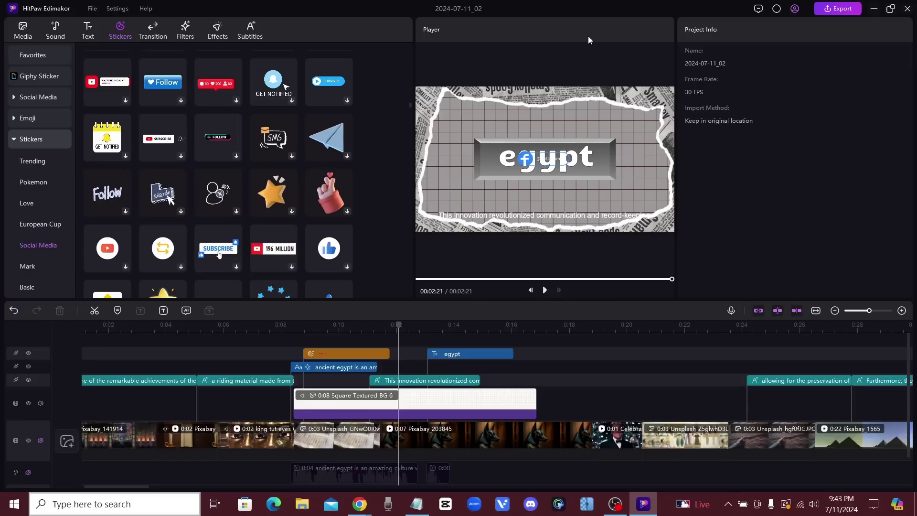
Step: Close the editor and launch the AI Video Generator, placing the cursor in its empty text box
left_click(908, 10)
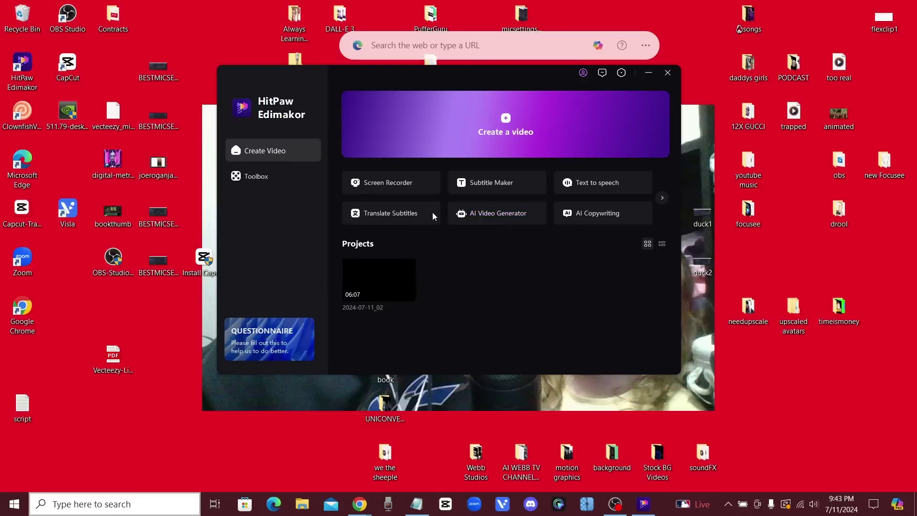
left_click(495, 213)
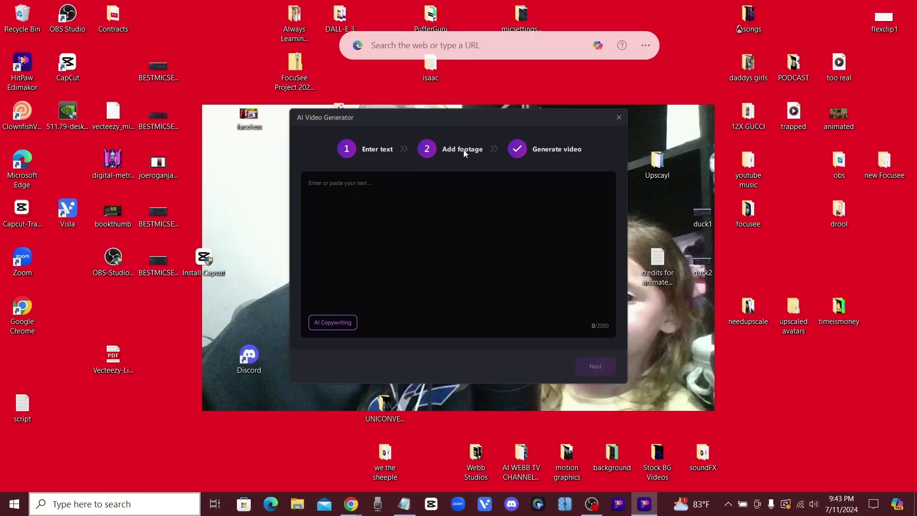
left_click(354, 187)
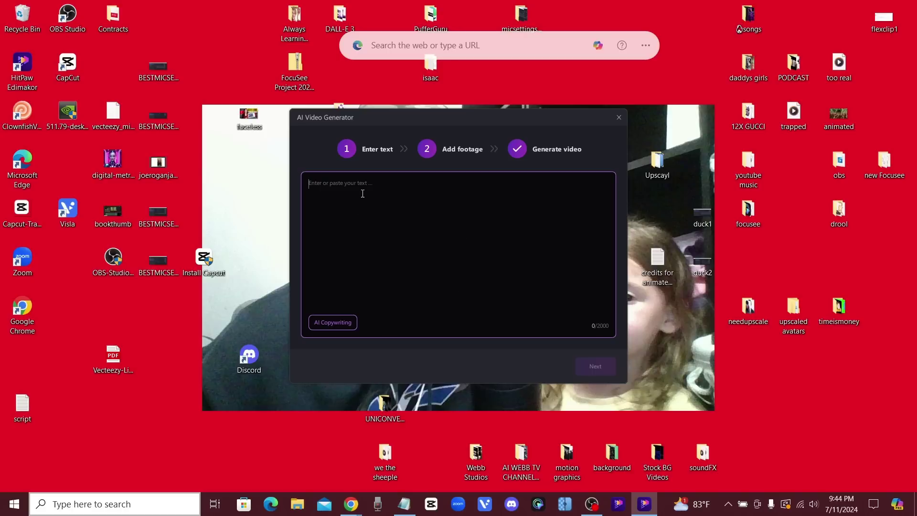
Step: In AI Copywriting, choose the Commercials category, keep English, and set length to over 400 words
left_click(333, 323)
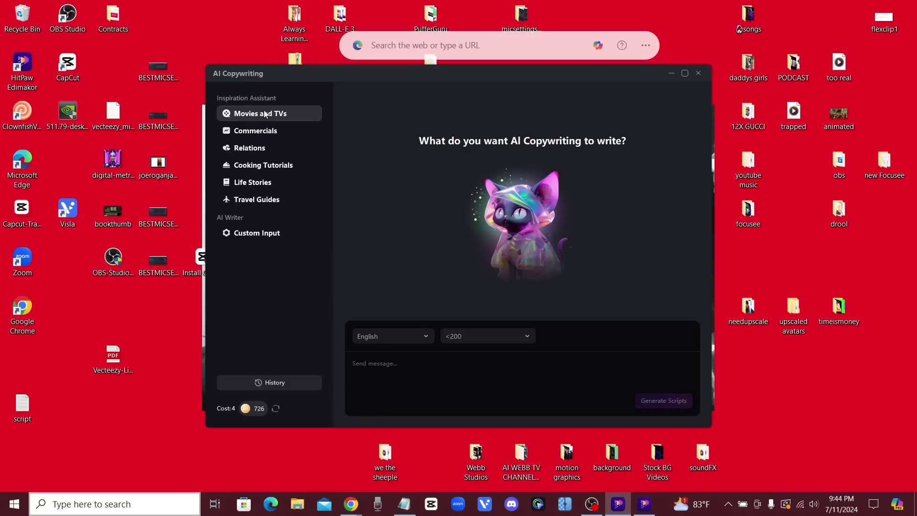
left_click(258, 132)
left_click(424, 339)
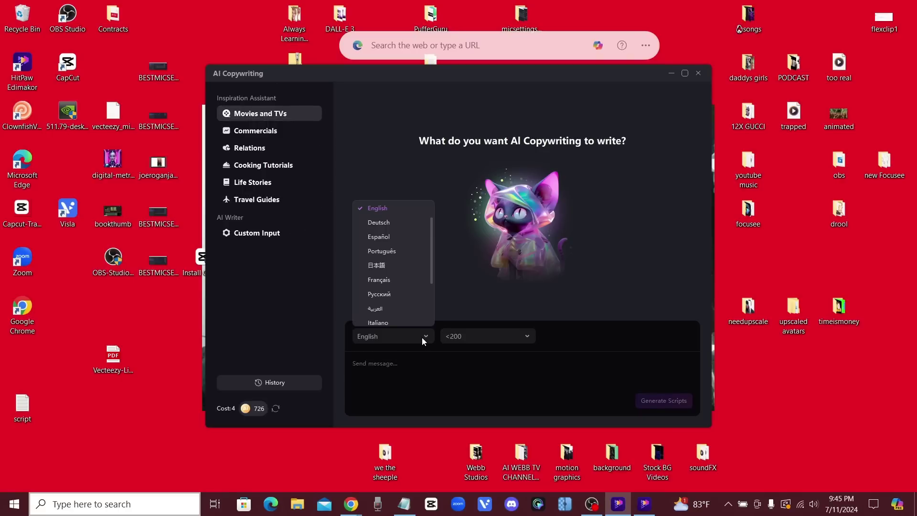
left_click(480, 337)
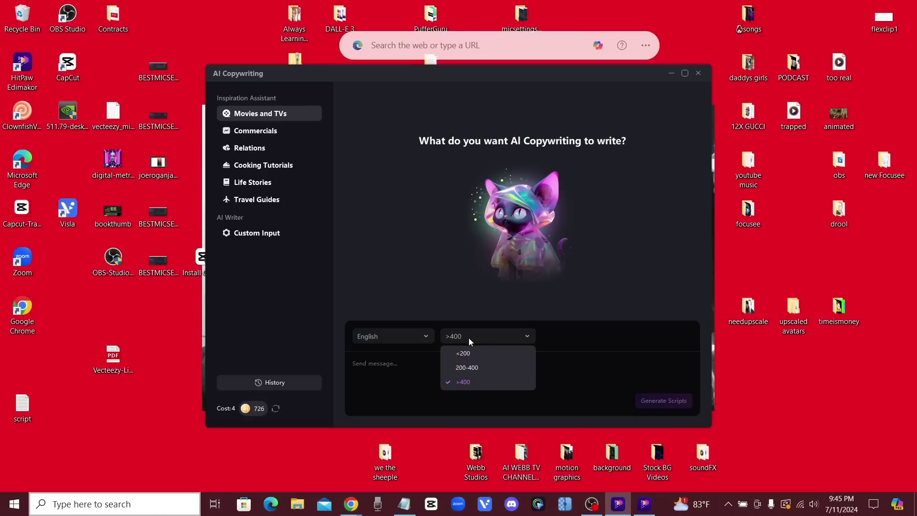
left_click(476, 385)
Step: Paste the topic about lesser known ancient Egyptian inventions and generate the scripts
left_click(452, 385)
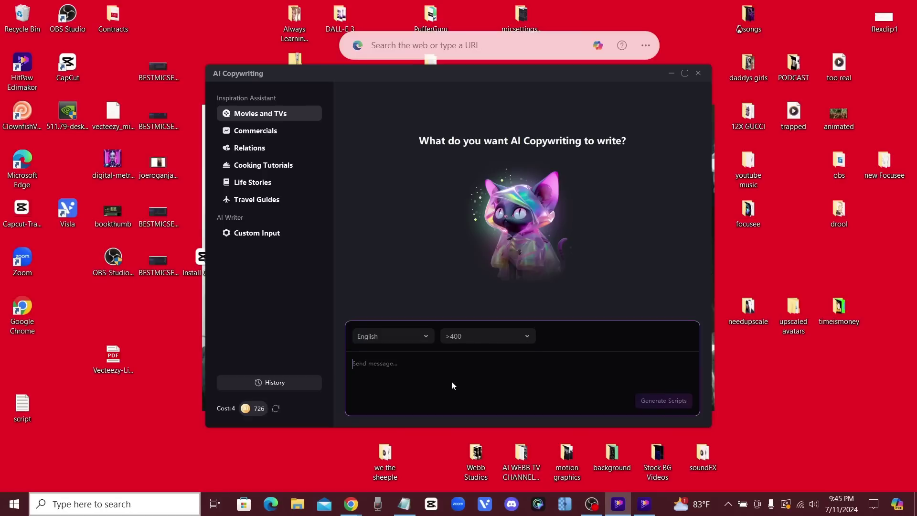
type("the top 3 lesser known ancient Egyptian inventions")
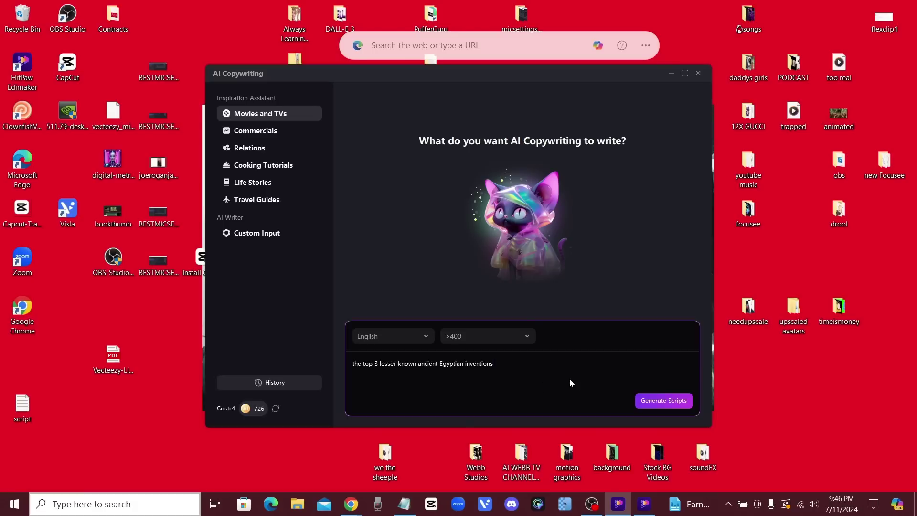
left_click(678, 400)
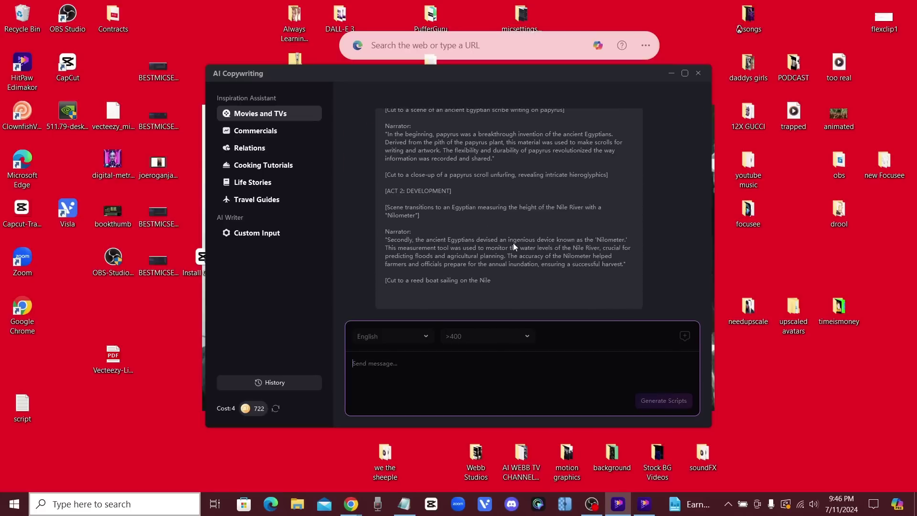
Step: Review the generated scripts and copy the short under-200-word reply on Egyptian inventions
scroll(466, 238, "up", 10)
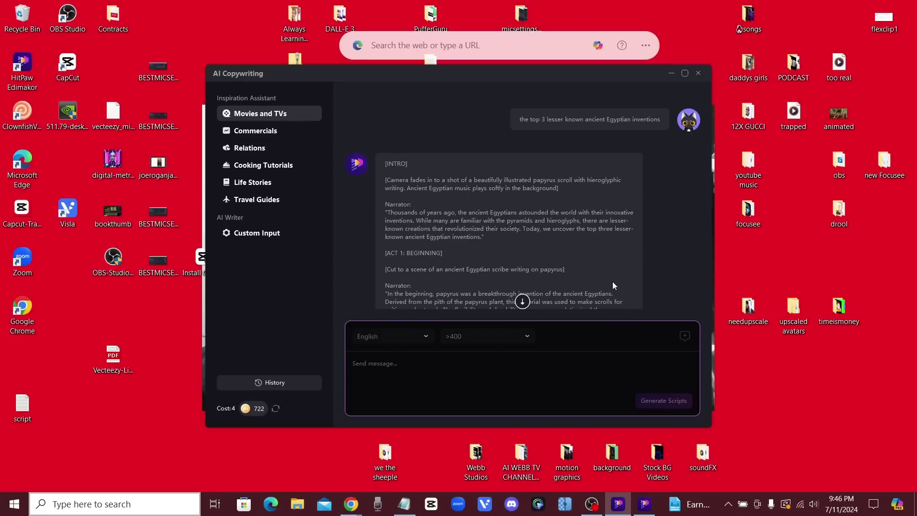
scroll(612, 285, "down", 10)
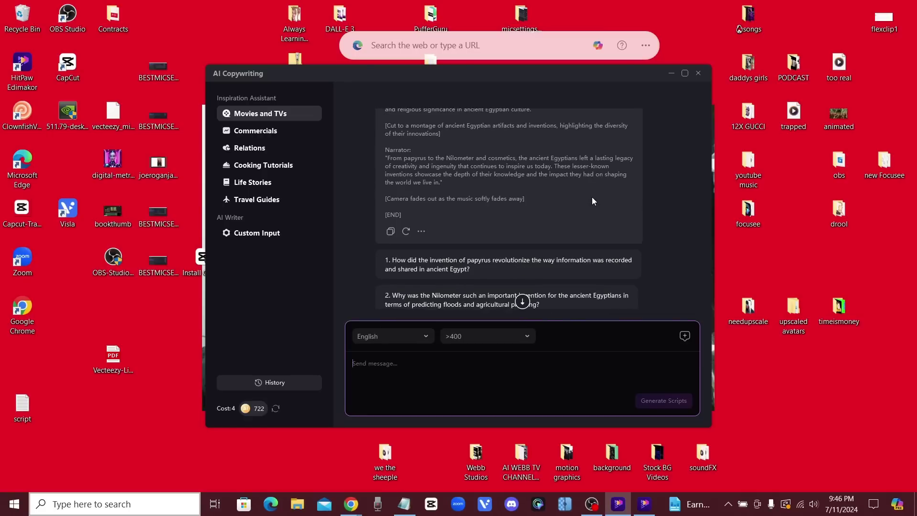
scroll(592, 197, "up", 3)
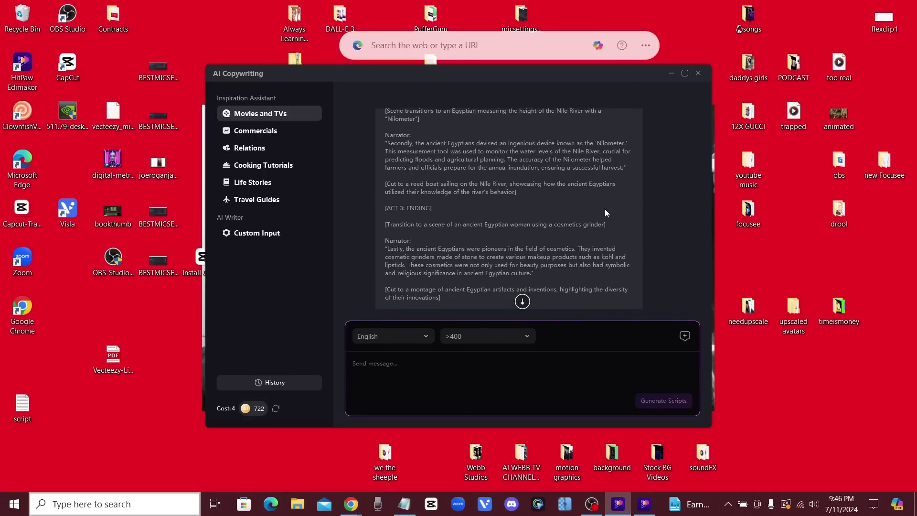
scroll(605, 208, "up", 8)
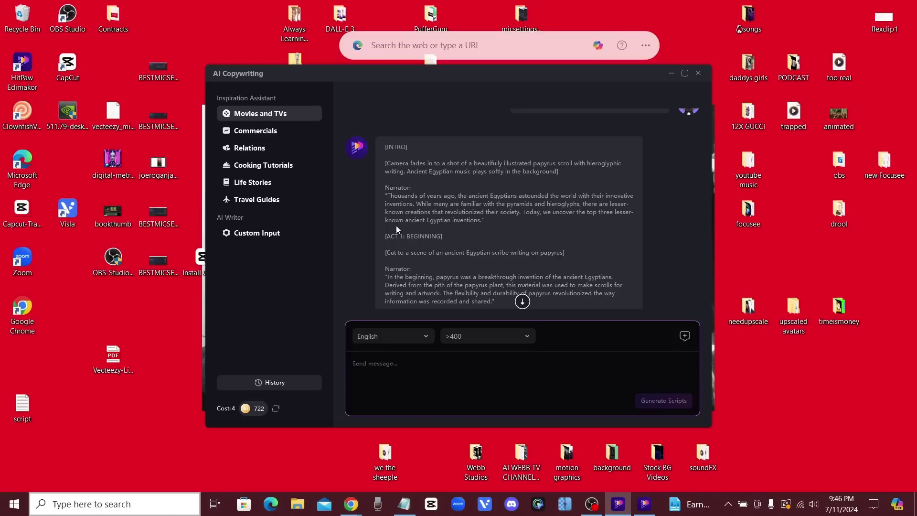
scroll(394, 211, "down", 4)
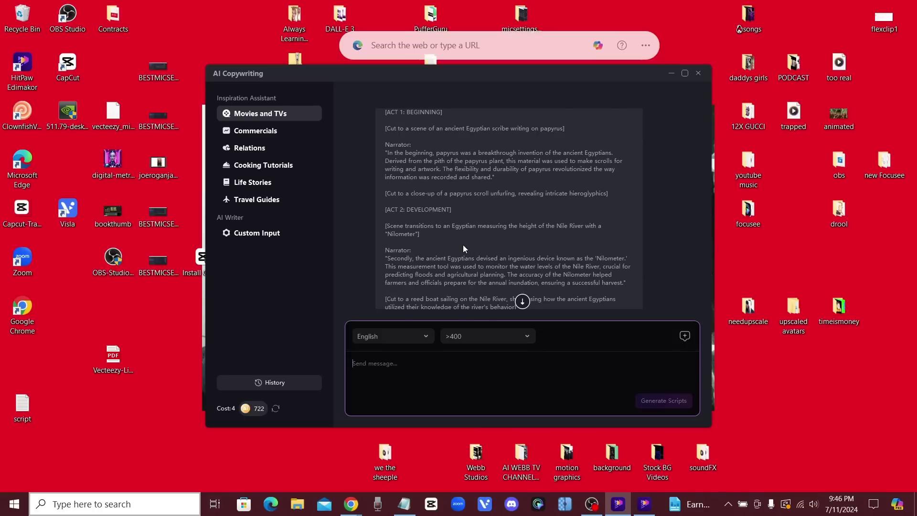
scroll(463, 245, "down", 2)
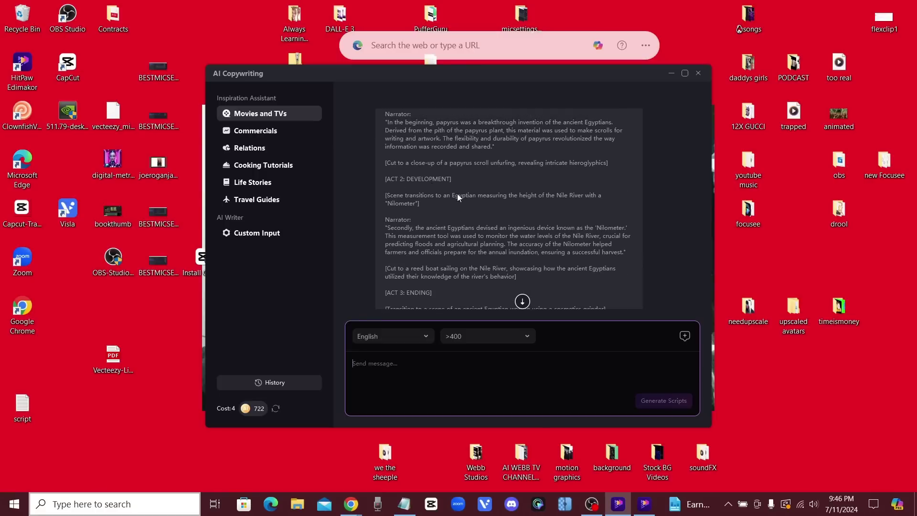
scroll(457, 194, "up", 3)
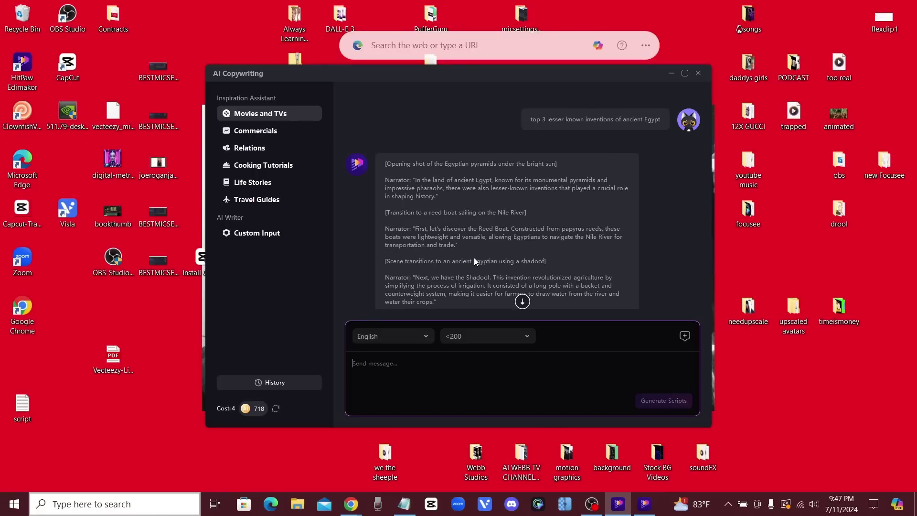
scroll(412, 185, "down", 5)
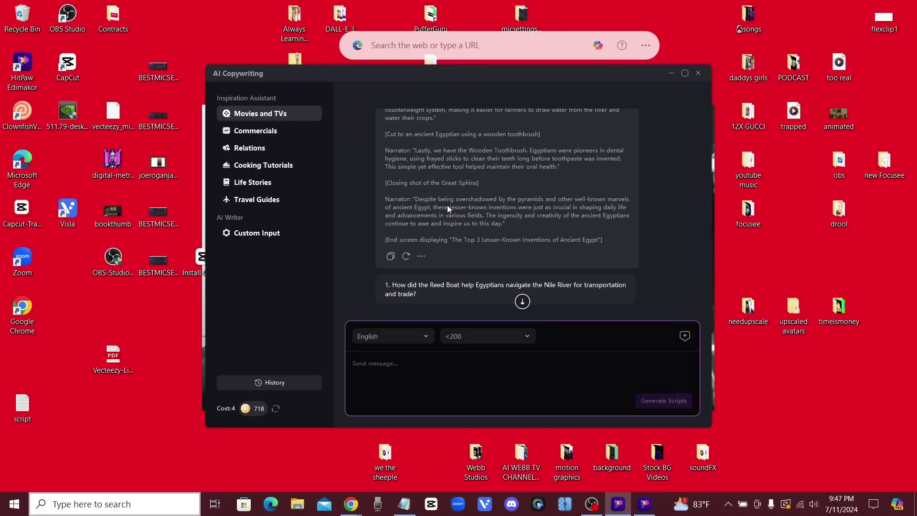
left_click(390, 249)
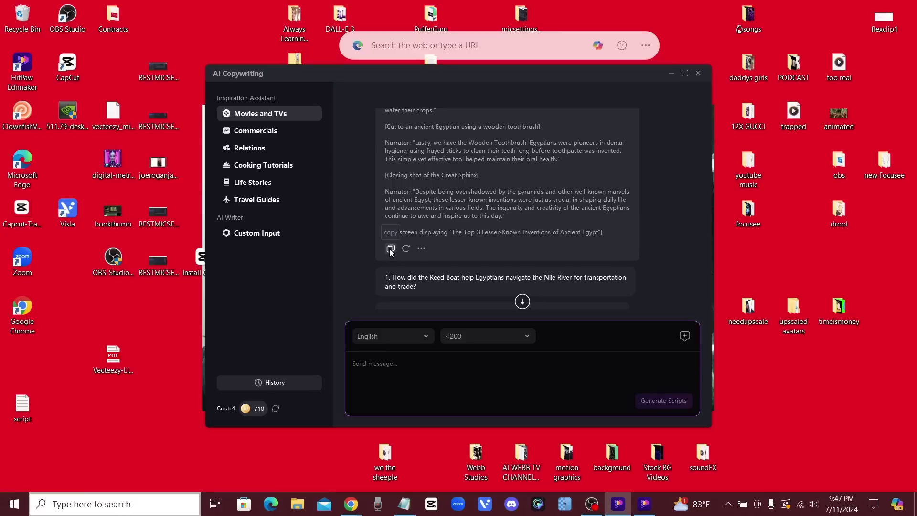
Step: Close the AI Copywriting window to return to the AI Video Generator
left_click(698, 73)
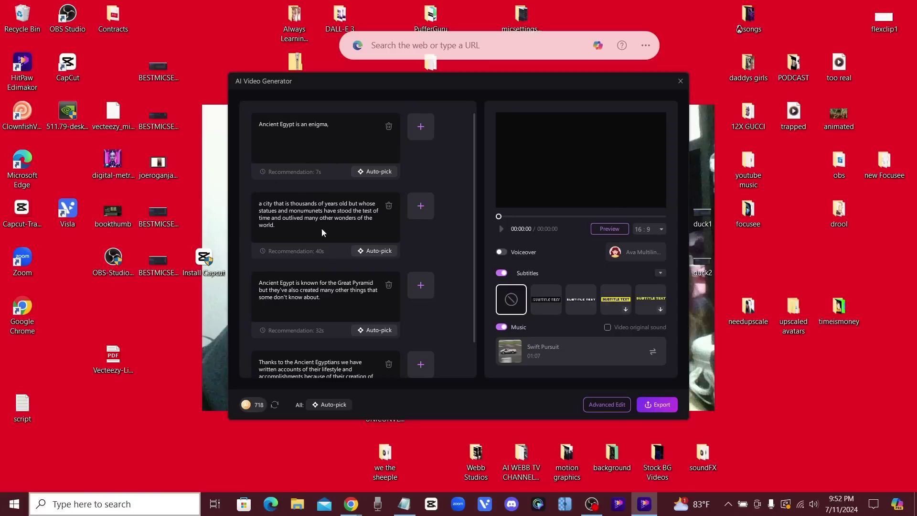
Step: Auto-pick stock clips for all four Egypt scenes with All: Auto-pick
scroll(322, 233, "down", 1)
scroll(350, 273, "up", 1)
scroll(447, 230, "down", 1)
scroll(471, 178, "up", 1)
scroll(322, 214, "down", 2)
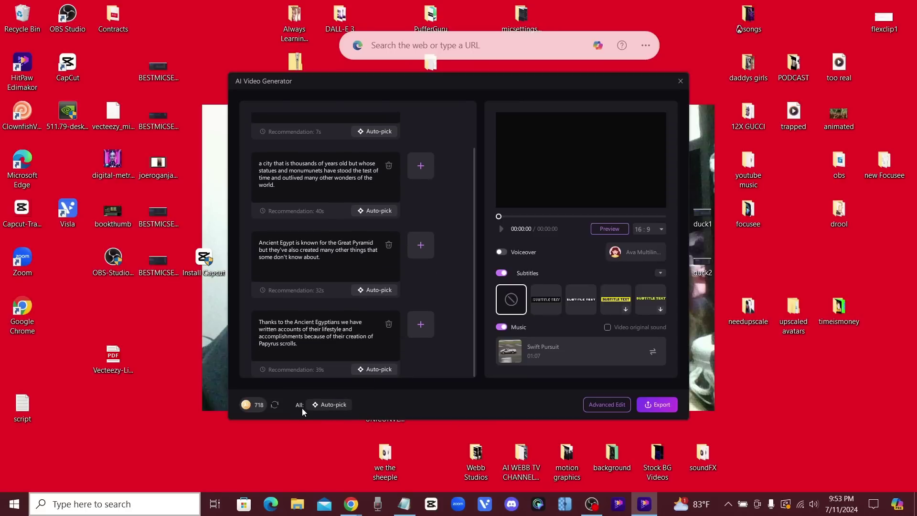
left_click(327, 404)
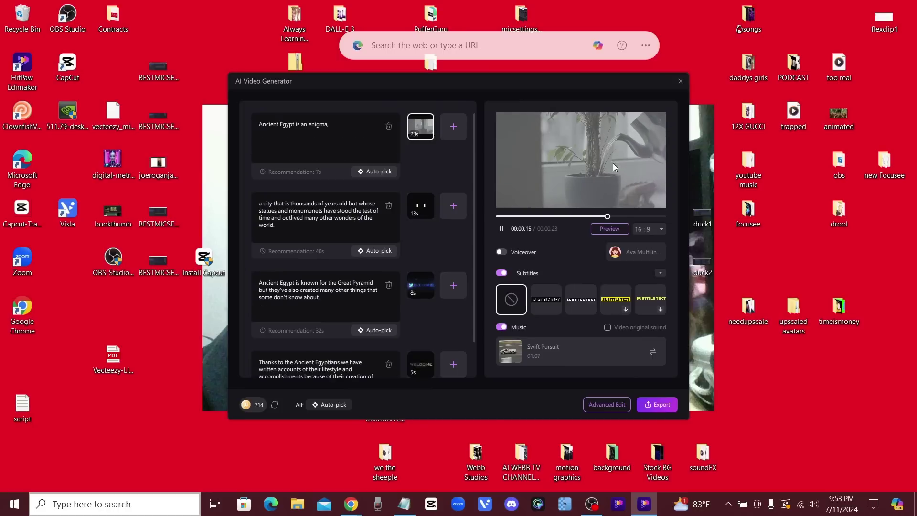
Step: Preview the clips attached to the second and fourth scenes
left_click(417, 211)
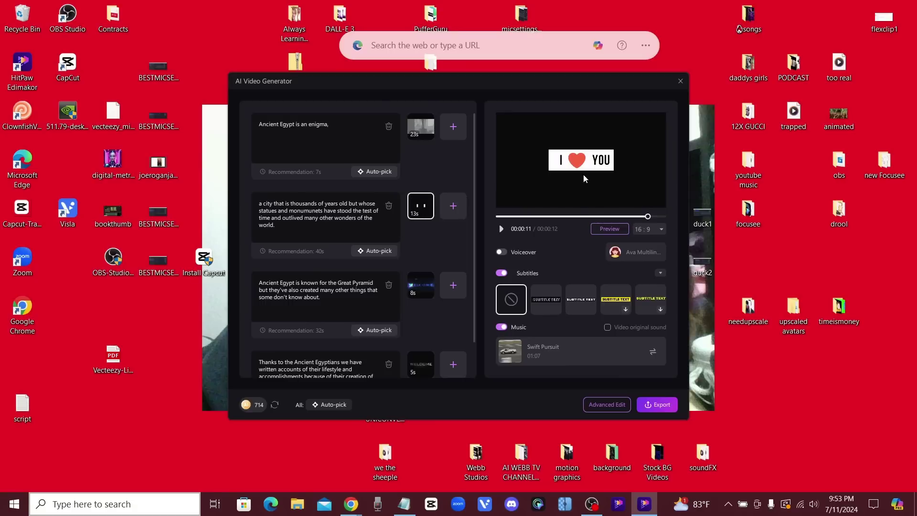
left_click(421, 364)
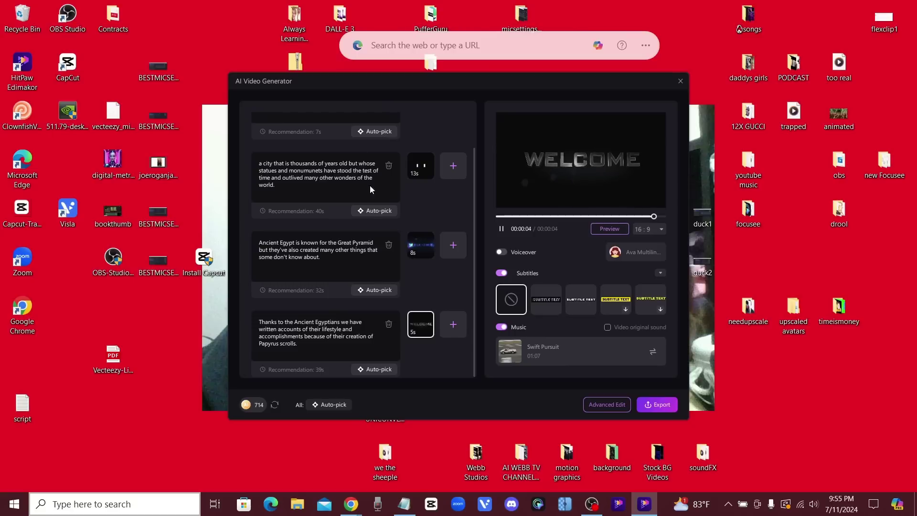
scroll(417, 178, "up", 2)
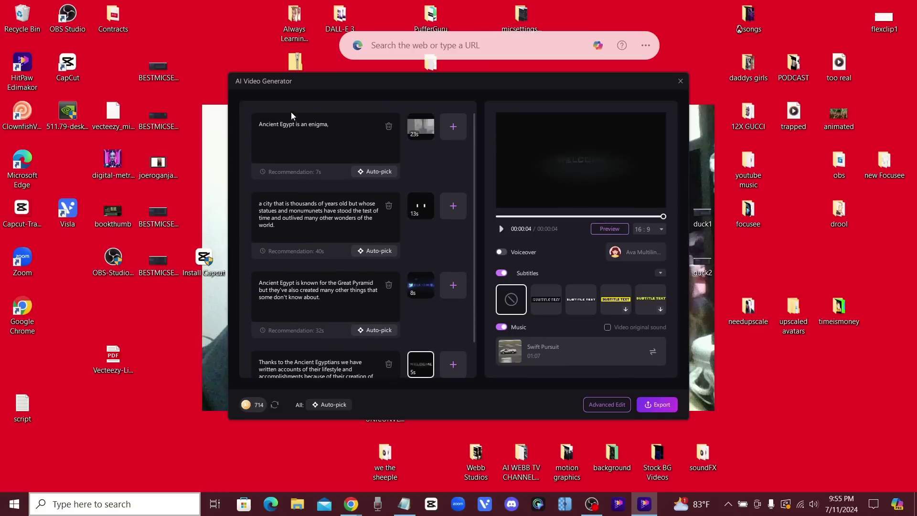
scroll(303, 202, "down", 1)
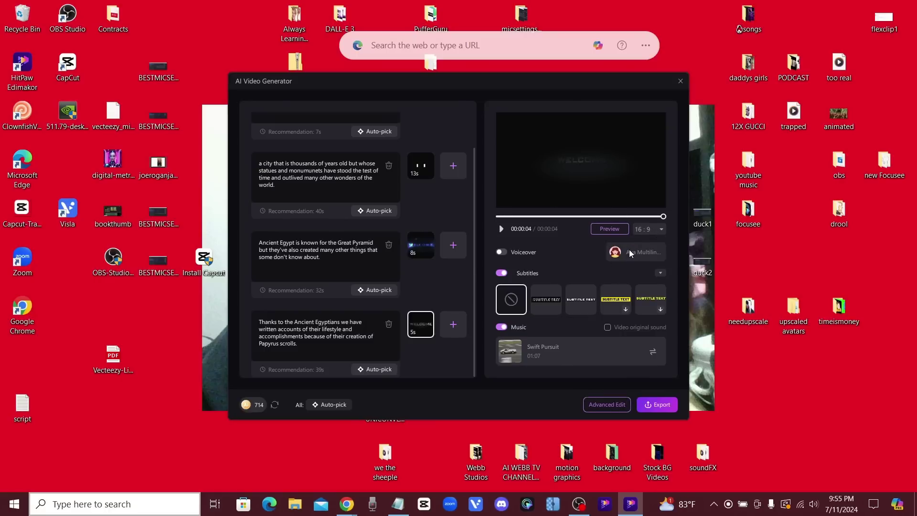
Step: Turn on voiceover and choose the Kai_Man voice instead of Ava Multilingual
left_click(500, 253)
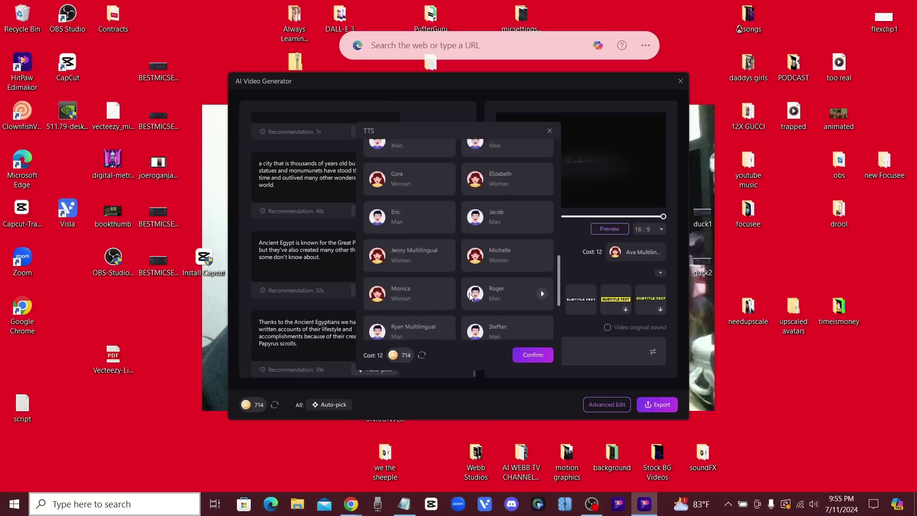
scroll(481, 264, "down", 5)
scroll(430, 302, "up", 5)
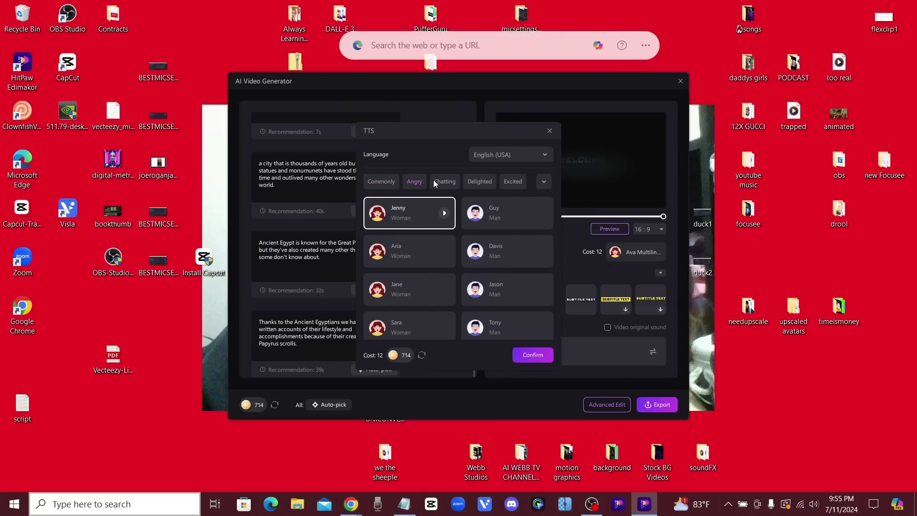
left_click(435, 181)
left_click(514, 181)
left_click(444, 181)
left_click(390, 183)
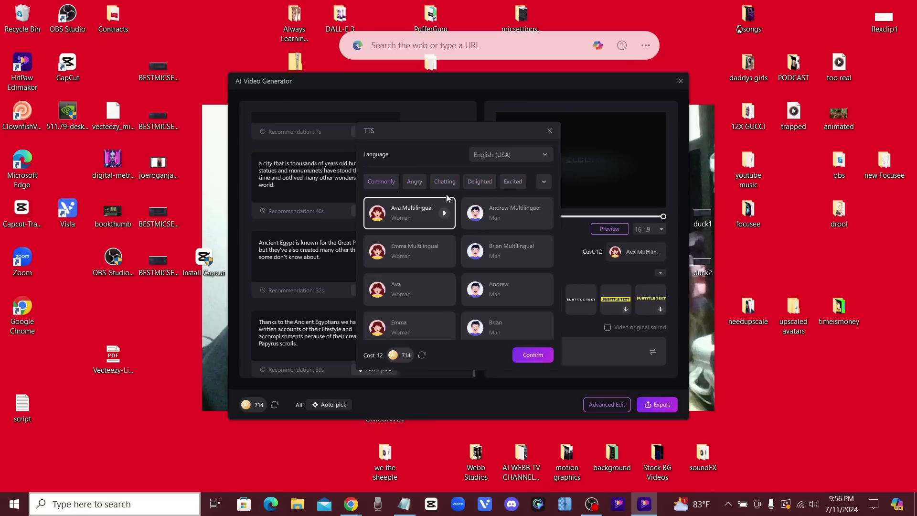
left_click(544, 184)
left_click(573, 254)
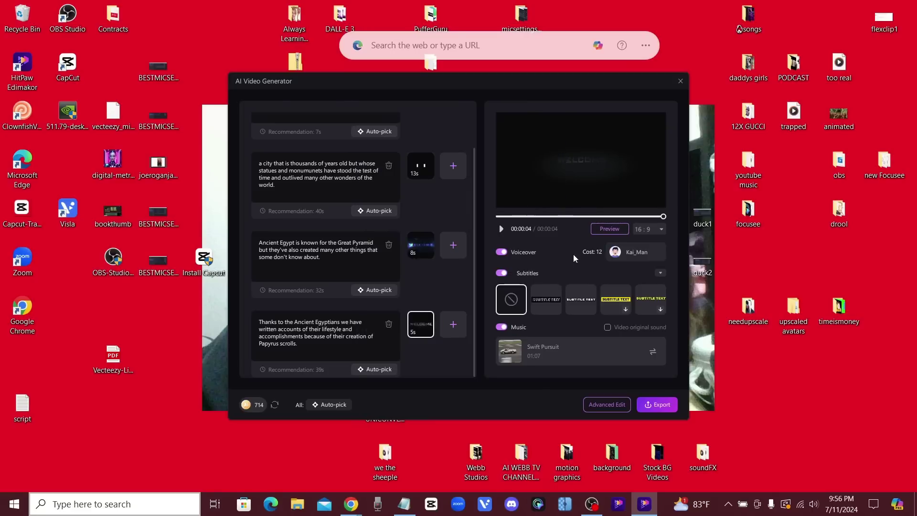
Step: Apply the third subtitle style to the generated video
left_click(554, 301)
left_click(580, 300)
scroll(640, 296, "down", 1)
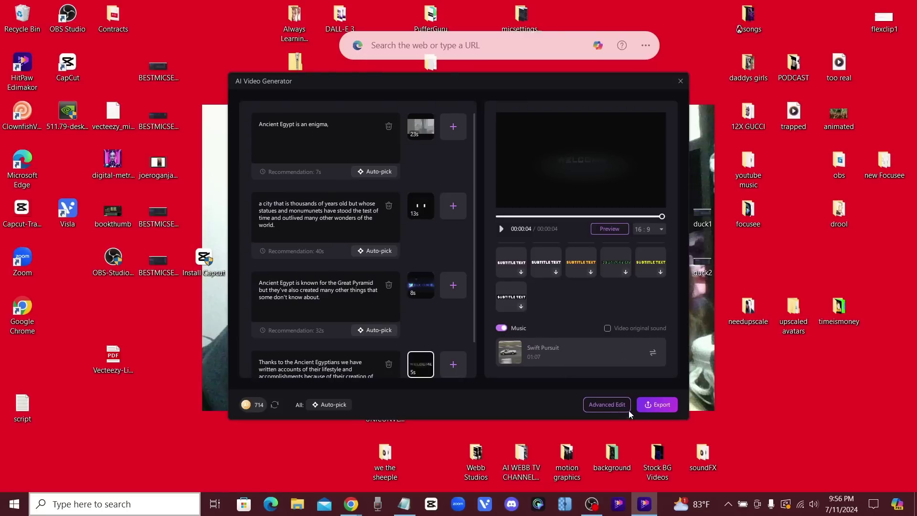
Step: Send the generated video to the editor as project 2024-07-11_03 and show the Pixabay video library
left_click(610, 405)
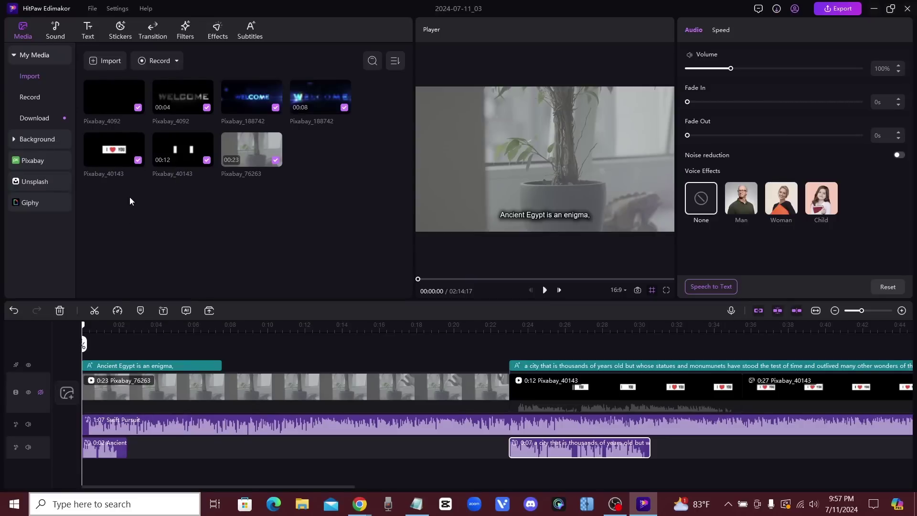
left_click(37, 159)
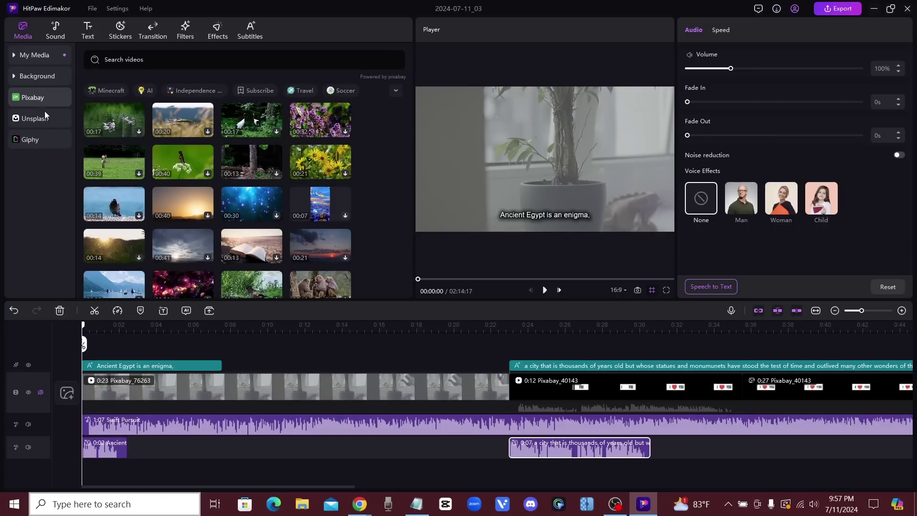
left_click(46, 116)
left_click(46, 141)
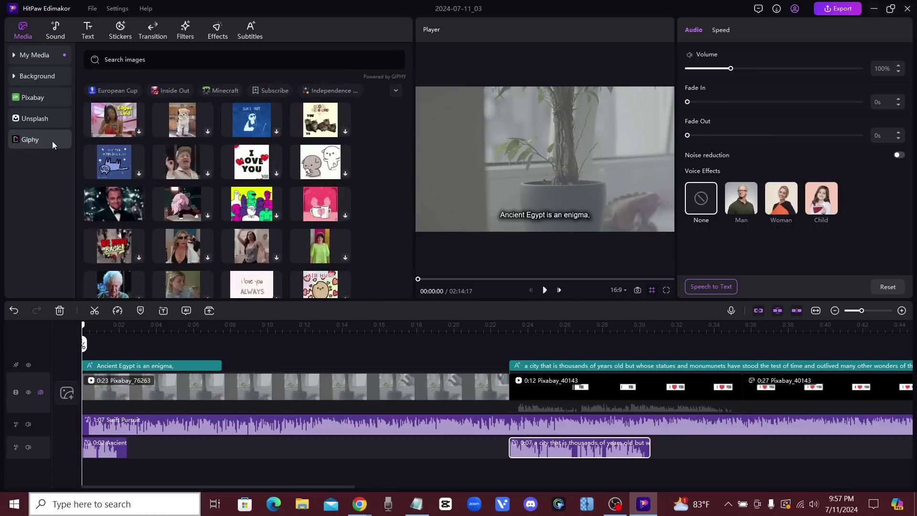
left_click(38, 97)
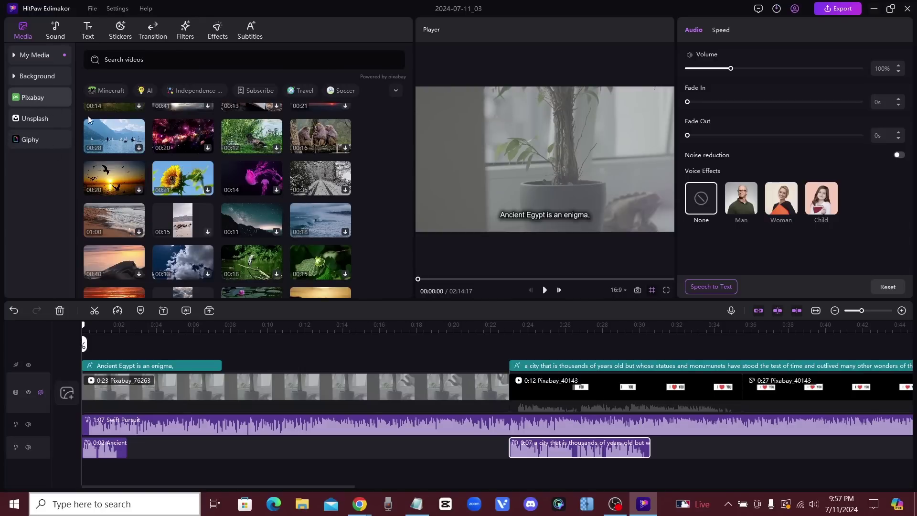
scroll(328, 220, "up", 3)
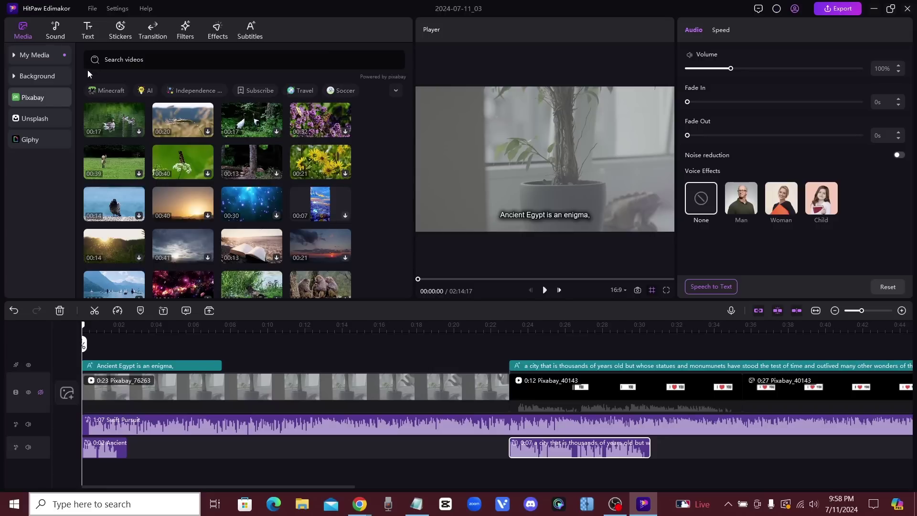
Step: Search Pixabay for 'ancient egypt' and replace the first timeline clip with Anubis clip Pixabay_203845
left_click(124, 59)
type("ancient egypt")
key("Return")
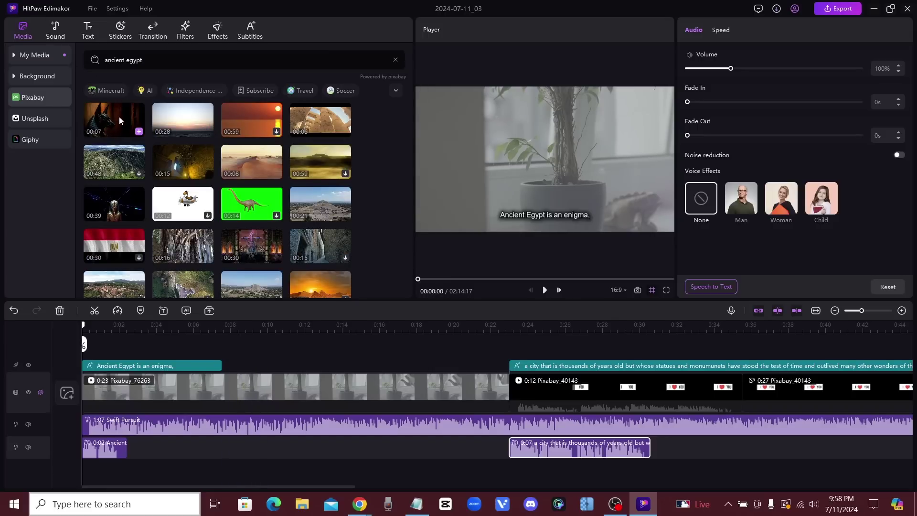
left_click(114, 120)
left_click_drag(114, 120, 243, 370)
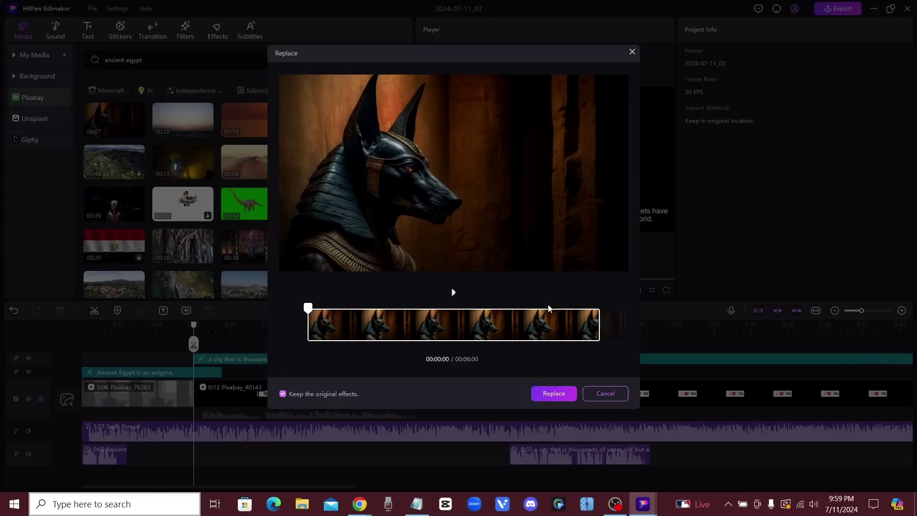
left_click(557, 396)
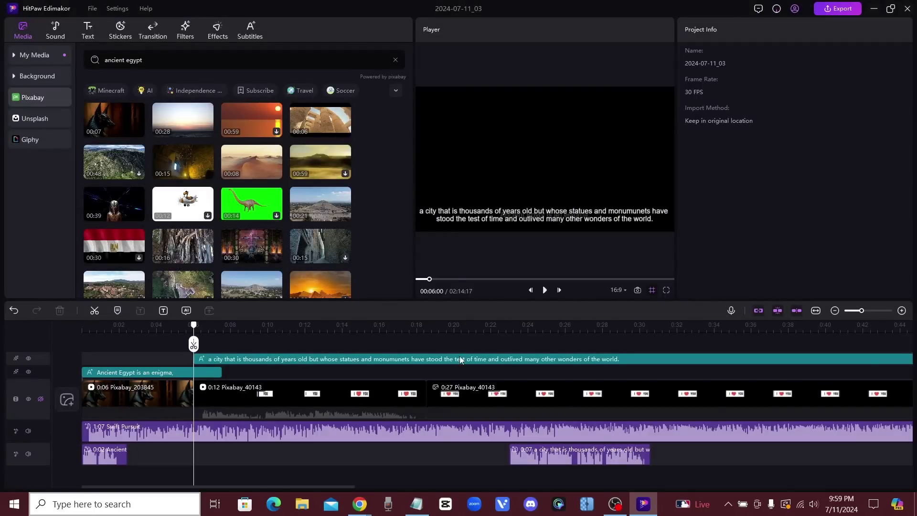
left_click(172, 330)
left_click_drag(171, 330, 88, 329)
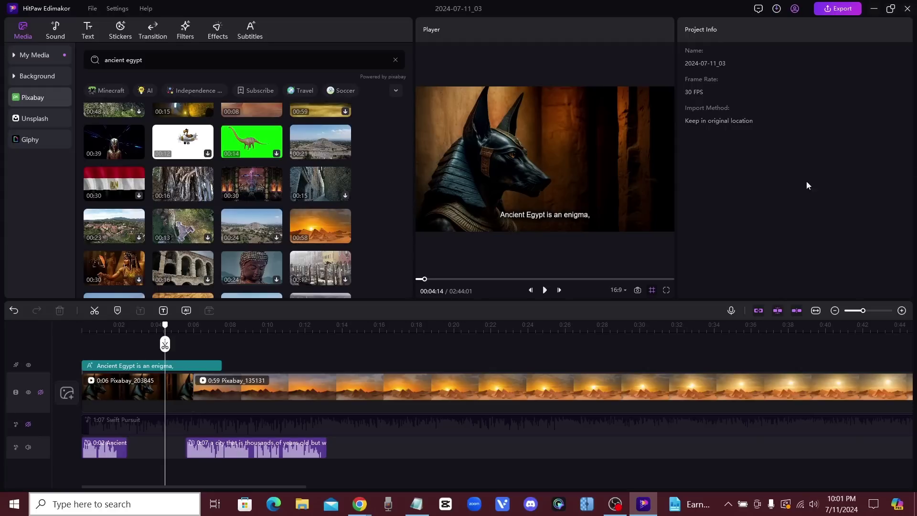
Step: Open the export settings and keep the output format as MP4 after trying MOV
left_click(838, 8)
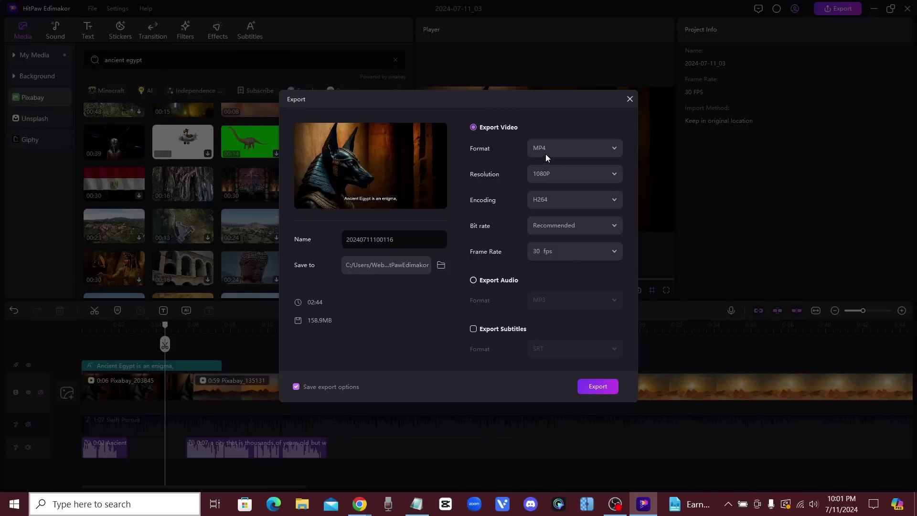
left_click(569, 151)
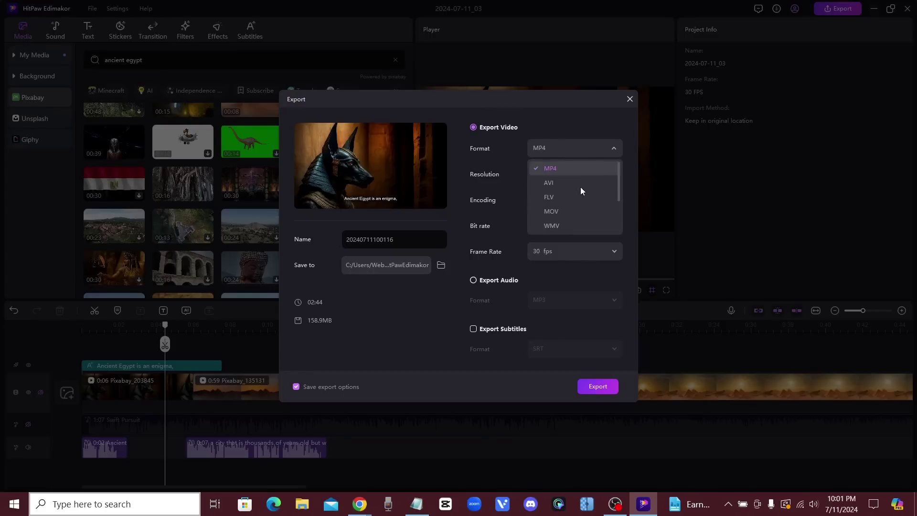
scroll(575, 201, "down", 2)
scroll(574, 220, "up", 2)
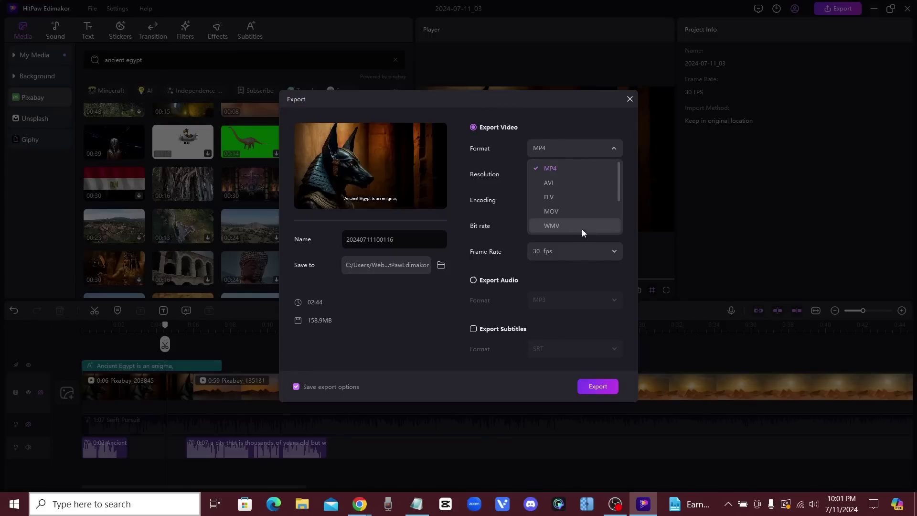
left_click(548, 213)
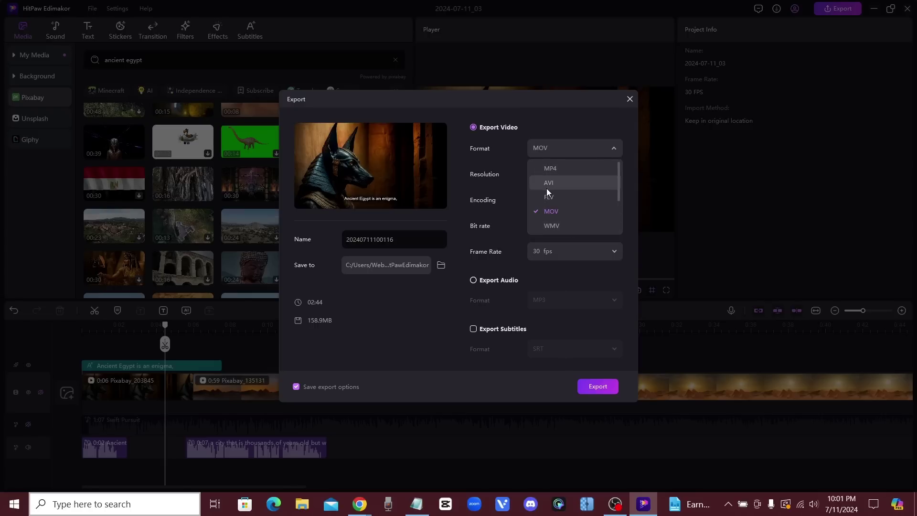
left_click(550, 169)
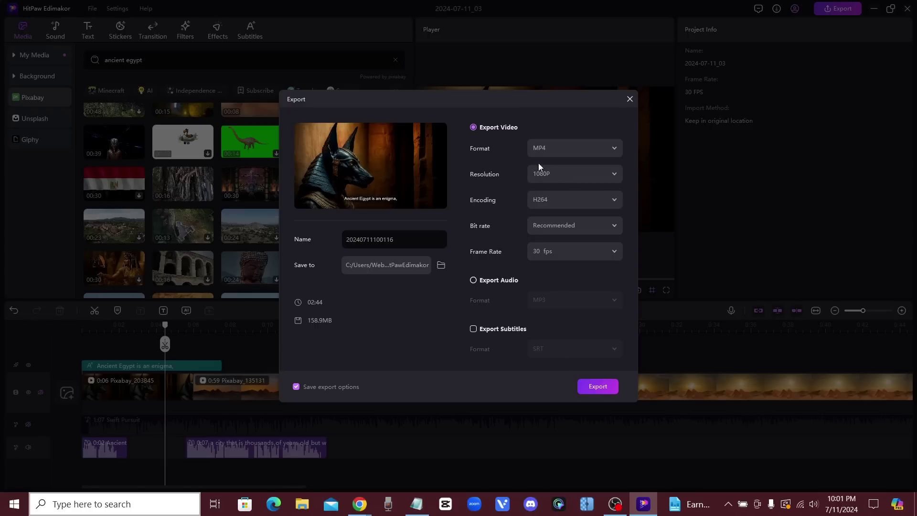
Step: Set the export resolution to 4K and the frame rate to 30 fps
left_click(561, 174)
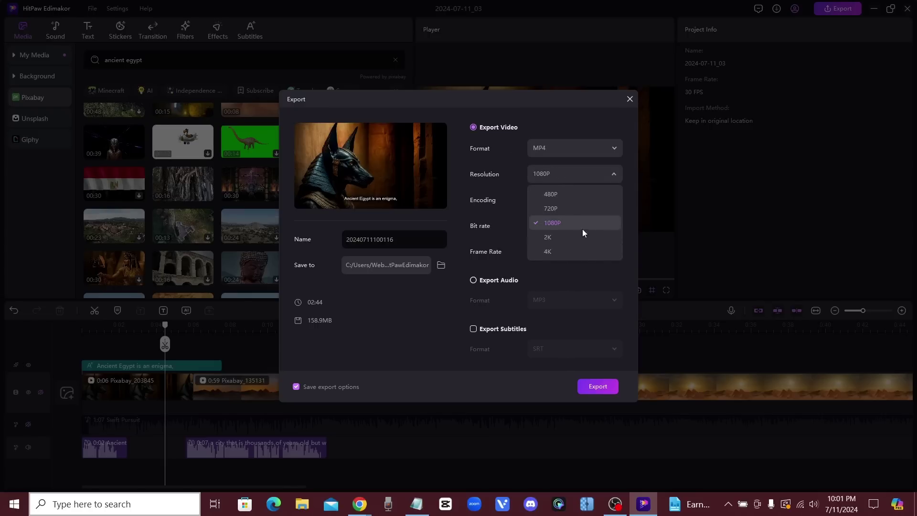
left_click(573, 251)
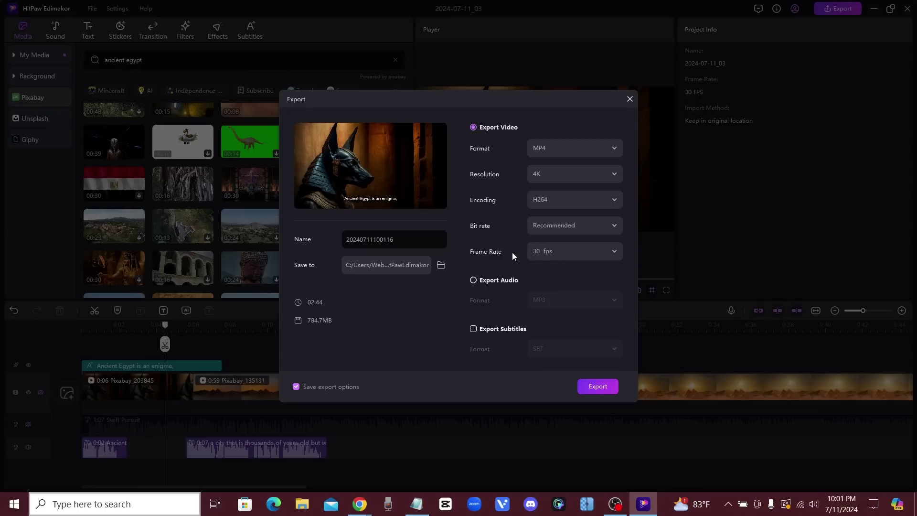
left_click(597, 251)
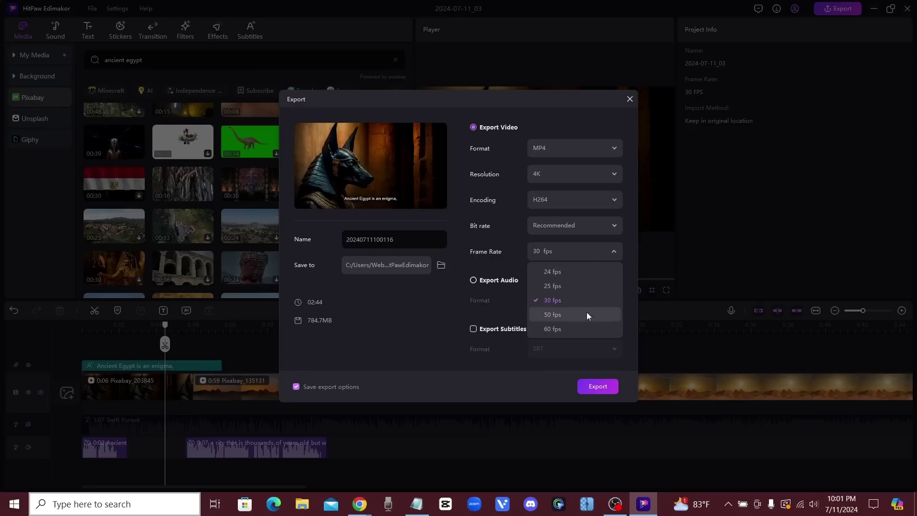
left_click(600, 328)
left_click(543, 252)
left_click(569, 299)
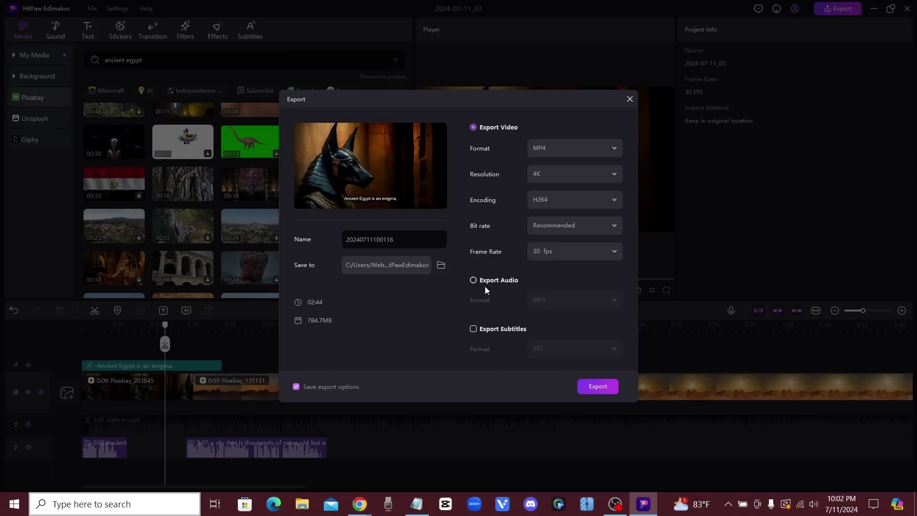
Step: Check the audio-only formats, switch back to Export Video, and start the 4K MP4 export
left_click(473, 281)
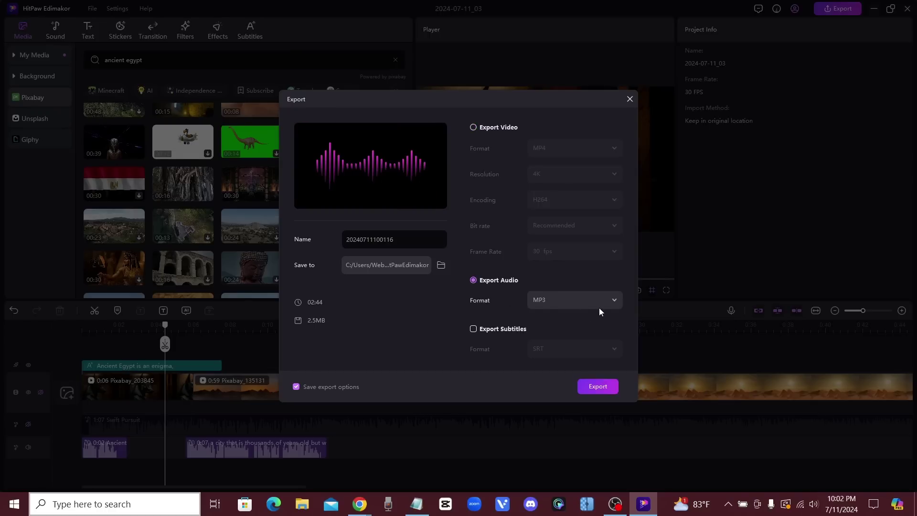
left_click(569, 301)
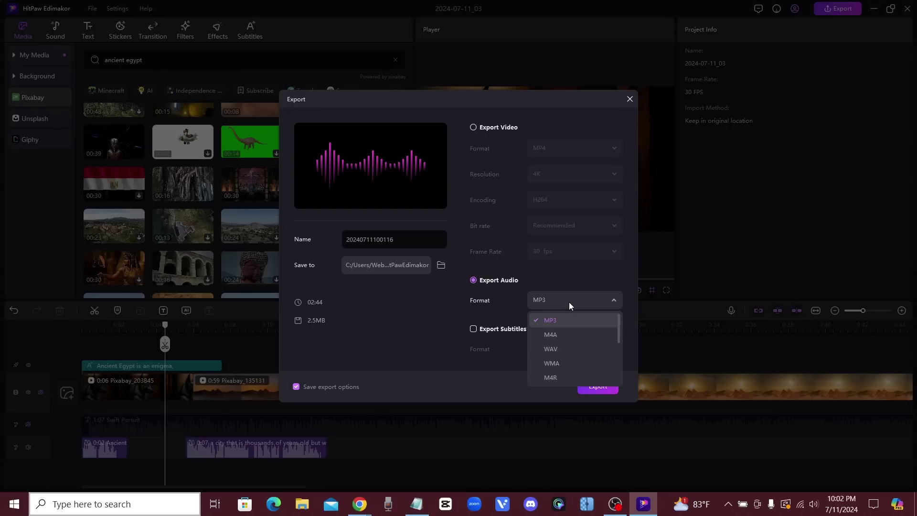
scroll(572, 346, "down", 3)
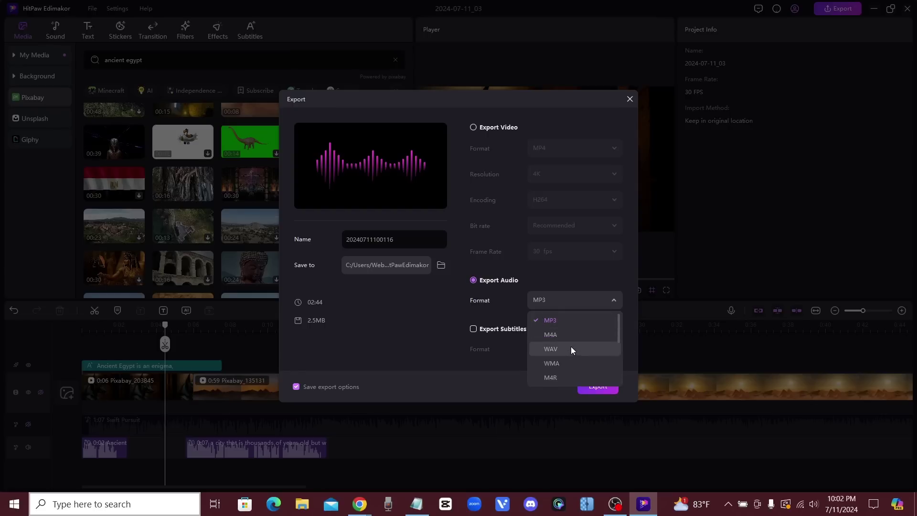
scroll(580, 325, "down", 1)
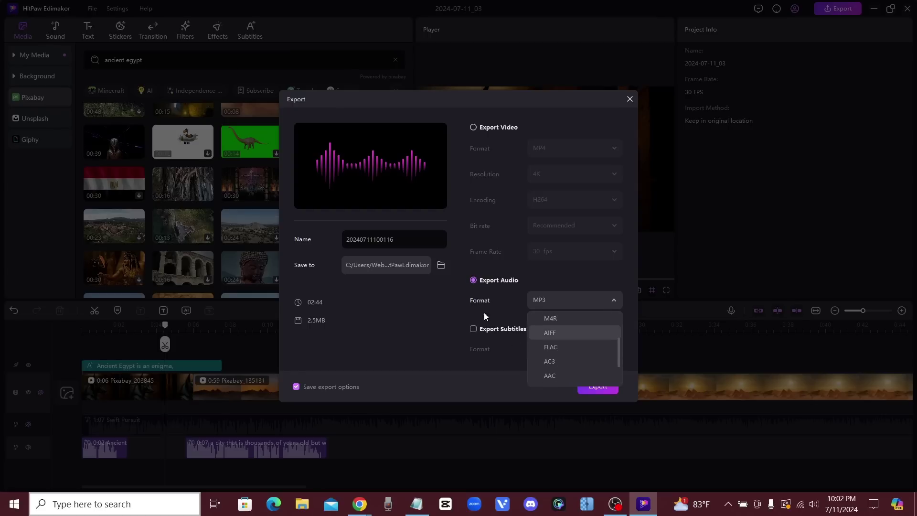
left_click(466, 299)
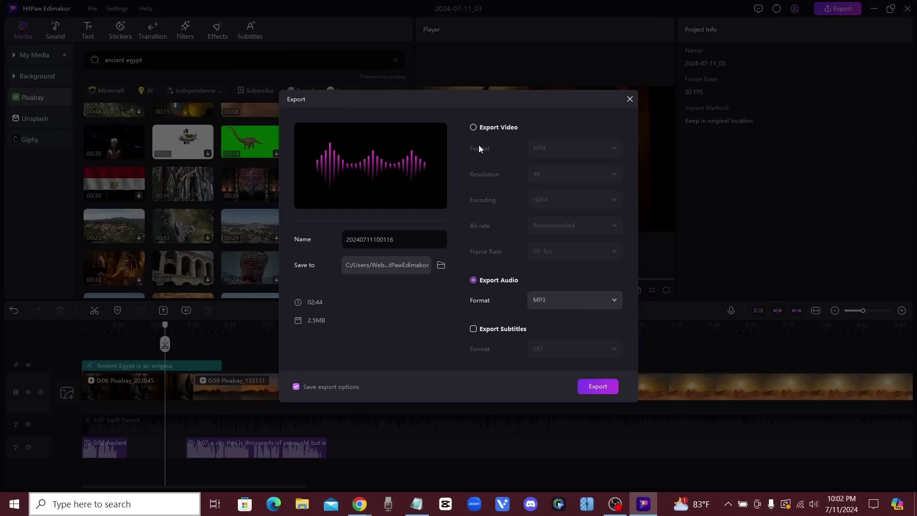
left_click(472, 128)
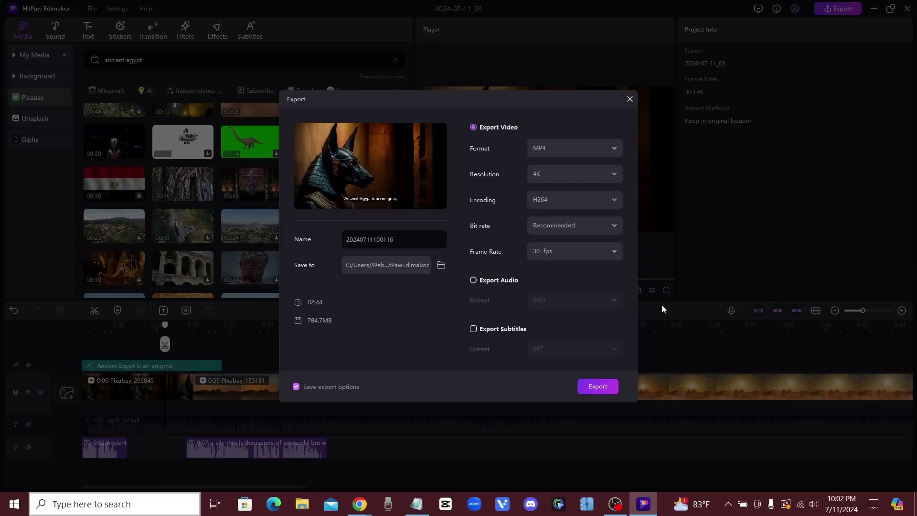
left_click(597, 387)
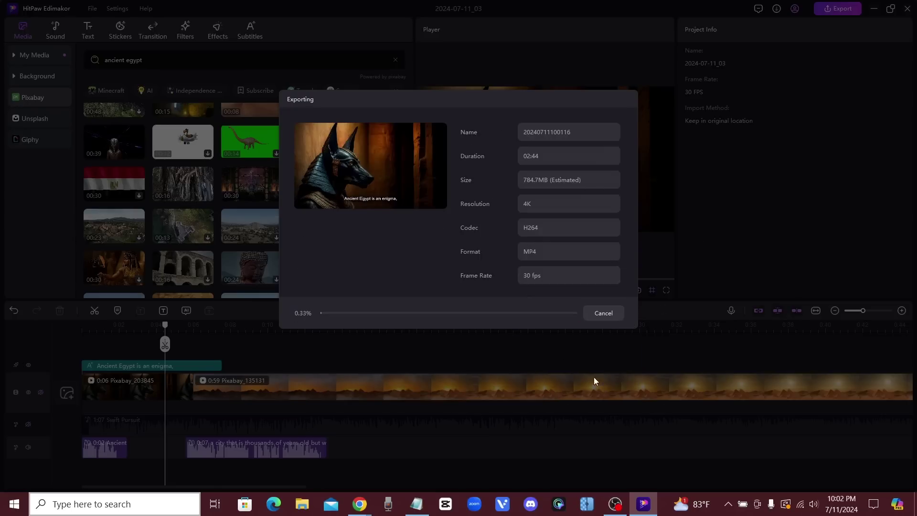
Step: Cancel the export and browse the 1 Month, 1 Year and Perpetual plans on Chrome's purchase page
left_click(595, 312)
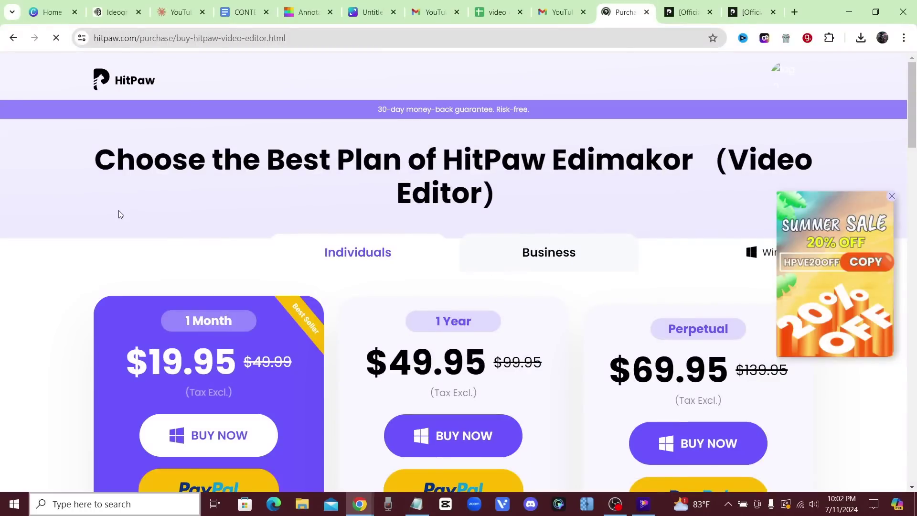
scroll(118, 214, "down", 2)
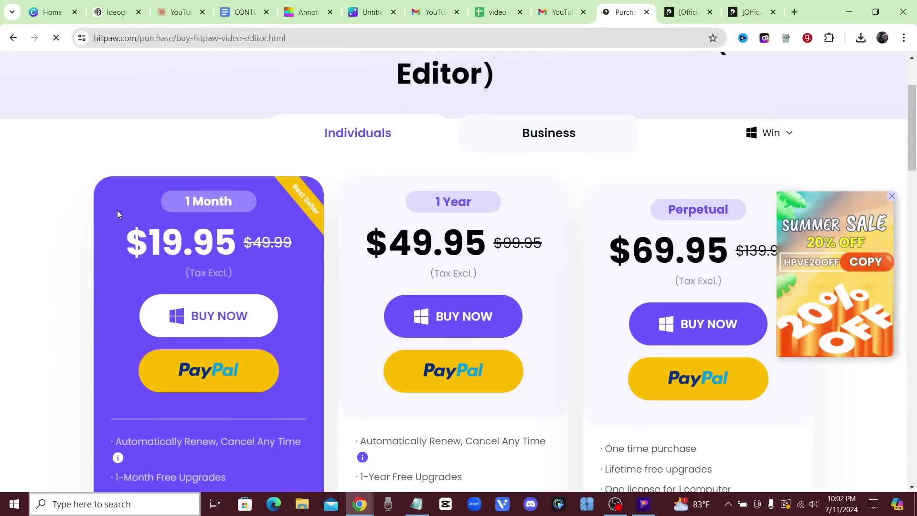
scroll(82, 168, "down", 1)
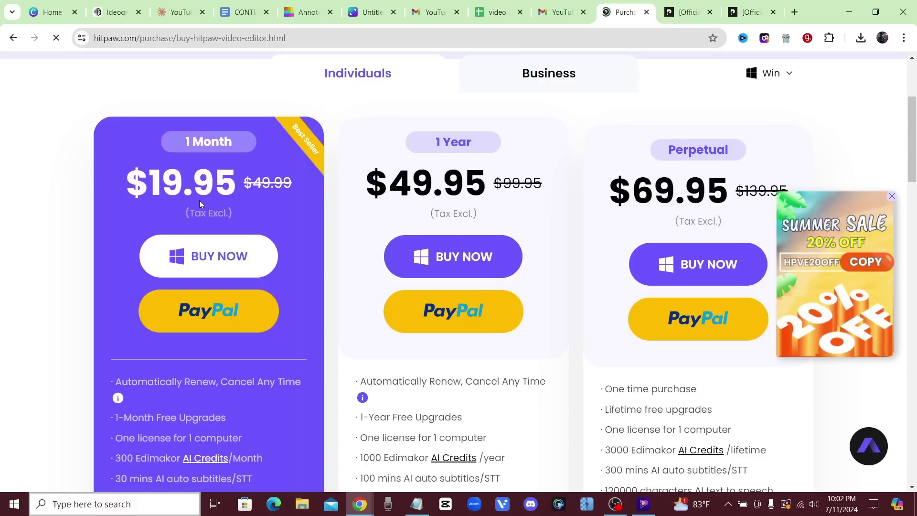
scroll(474, 145, "down", 2)
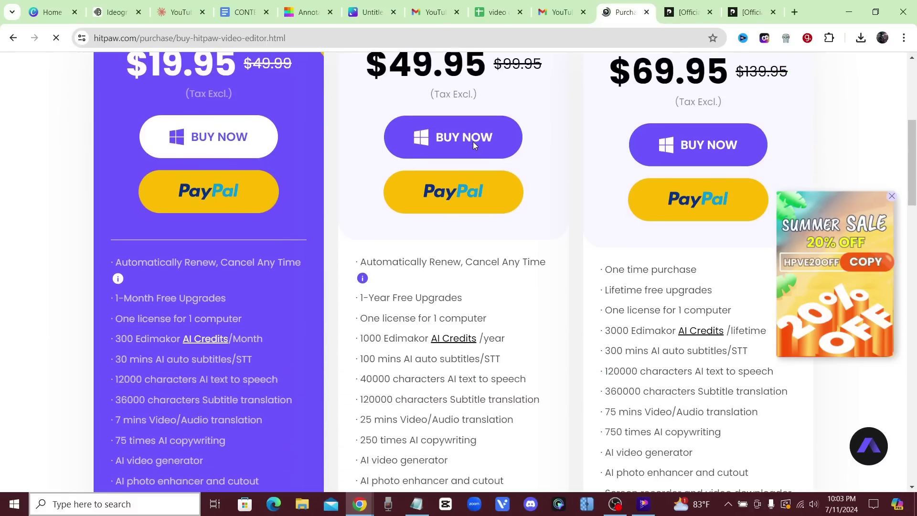
scroll(600, 207, "up", 1)
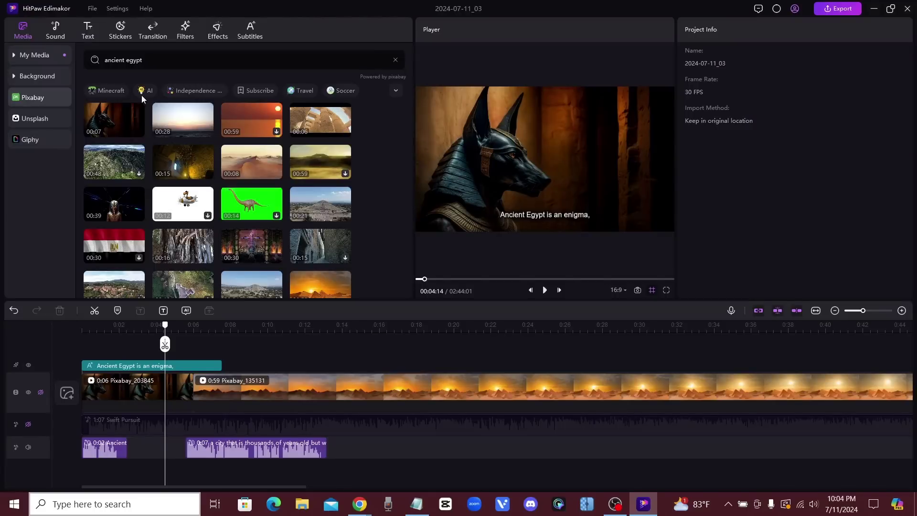
Step: Scroll further down the ancient egypt Pixabay results in Edimakor
scroll(175, 210, "down", 1)
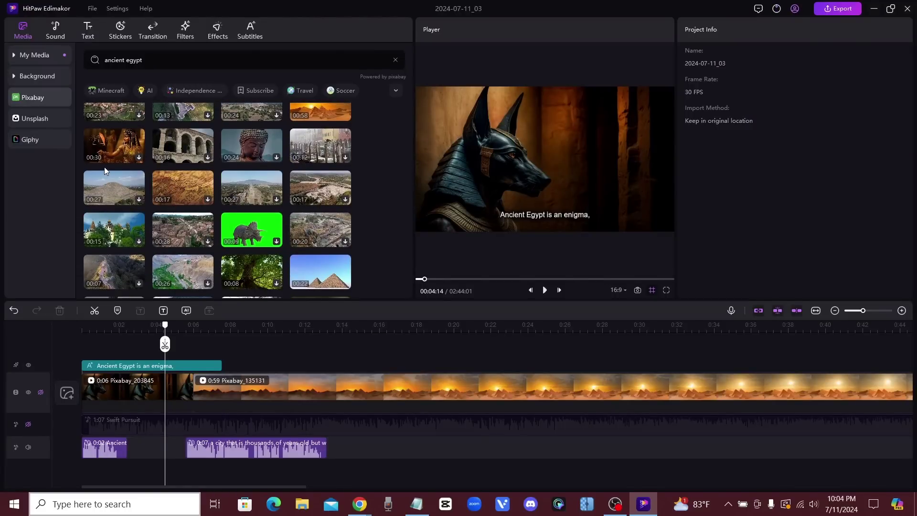
scroll(261, 156, "down", 5)
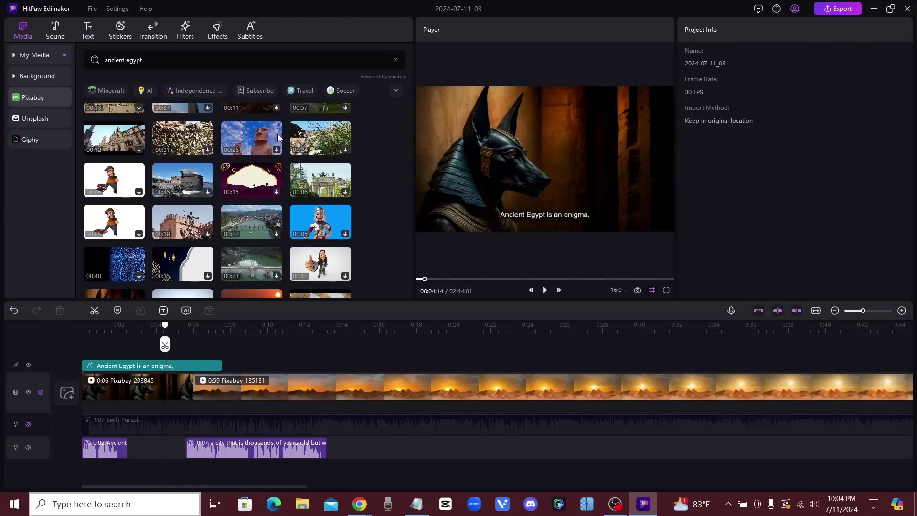